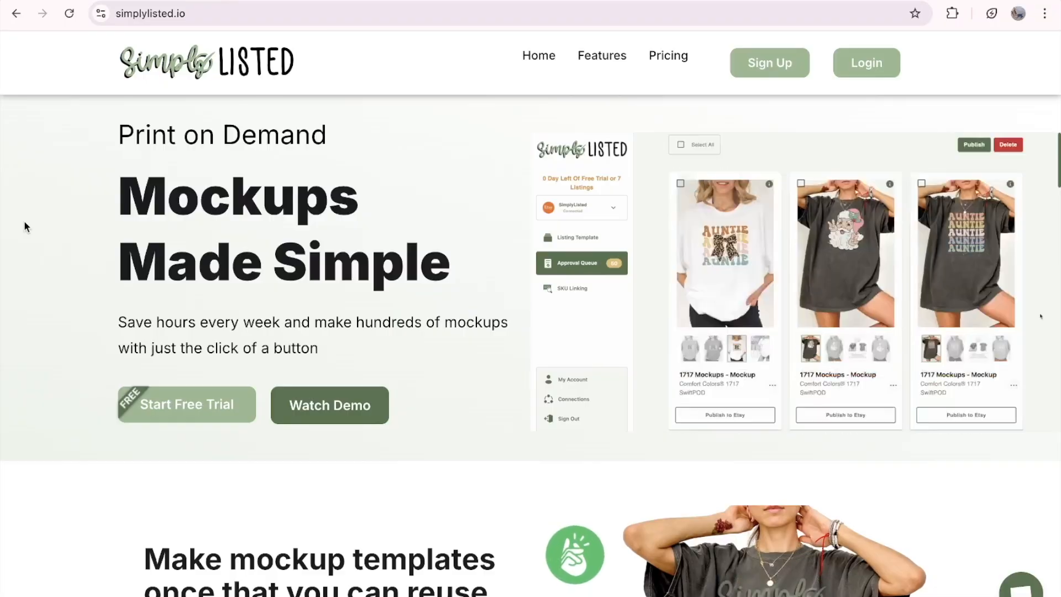
Look through the Simply Listed homepage sections on reusable mockup templates, Etsy uploads and SKU linking.
scroll(24, 226, "down", 2)
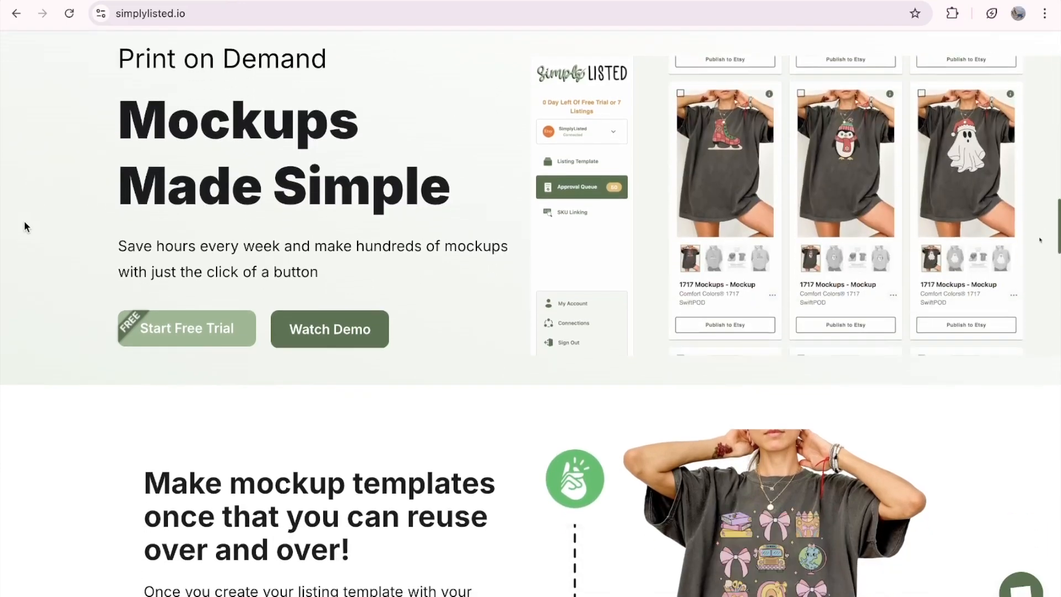
scroll(24, 226, "down", 3)
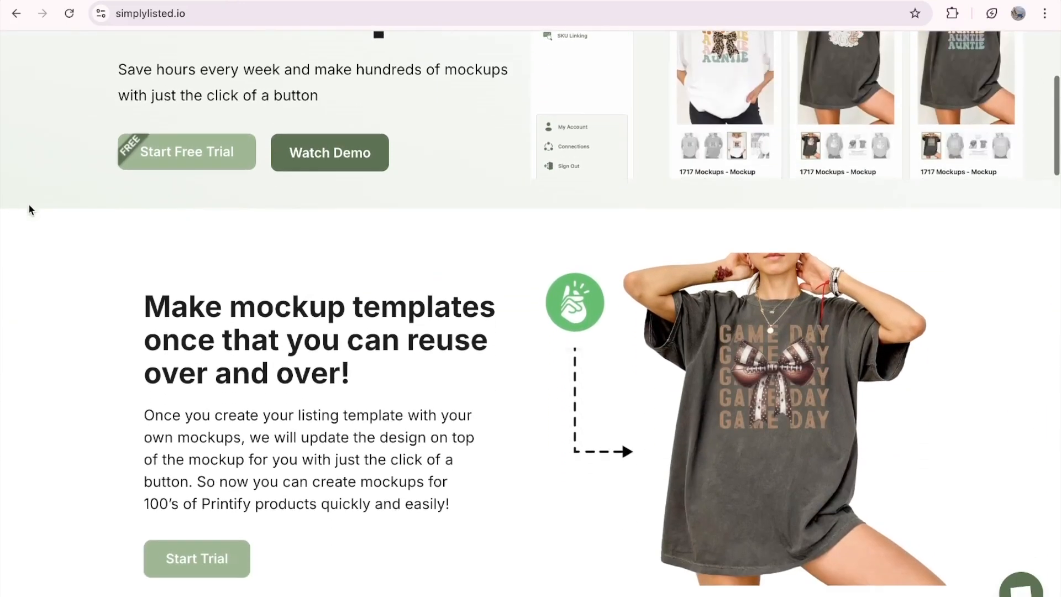
scroll(29, 209, "down", 3)
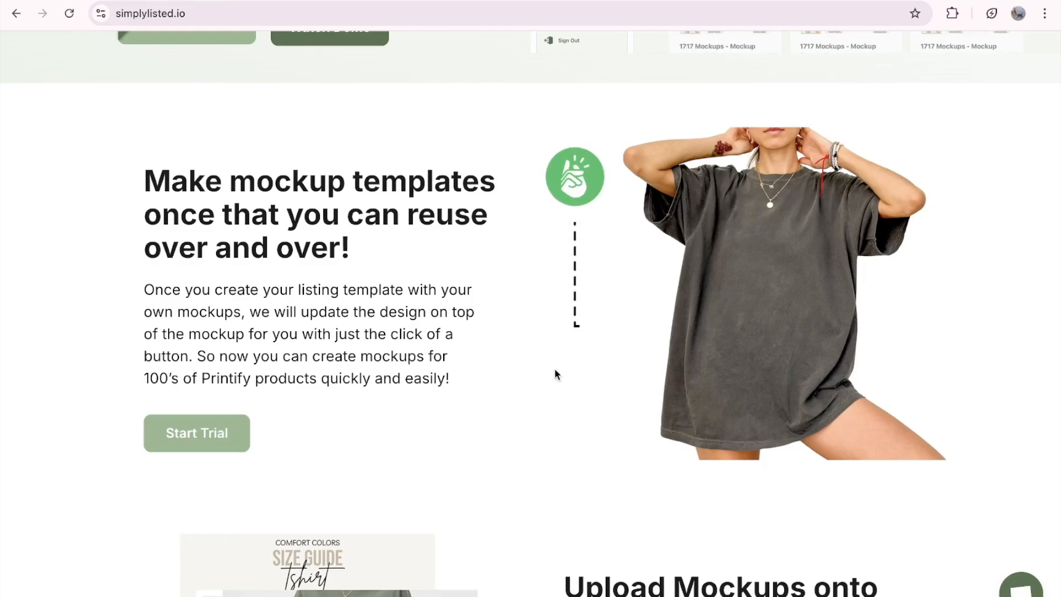
scroll(582, 221, "down", 8)
scroll(584, 219, "down", 3)
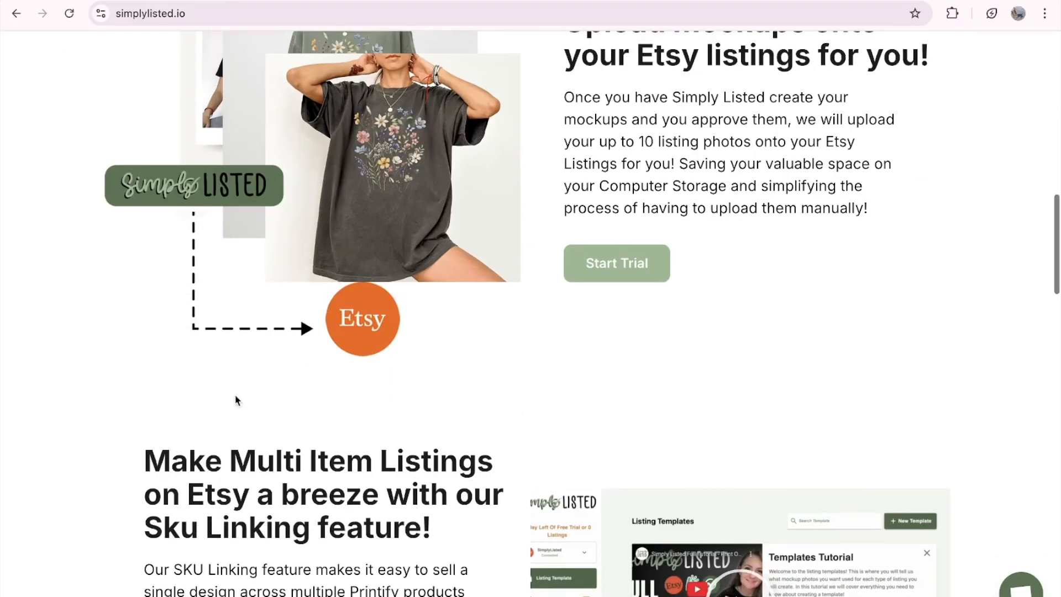
scroll(369, 330, "up", 6)
scroll(368, 327, "up", 5)
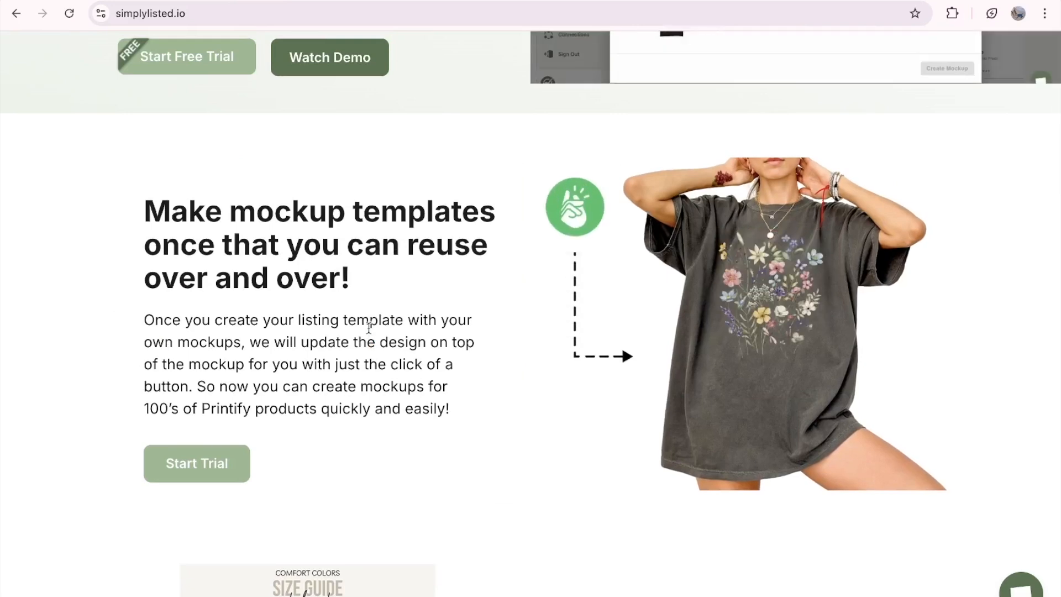
scroll(369, 326, "down", 1)
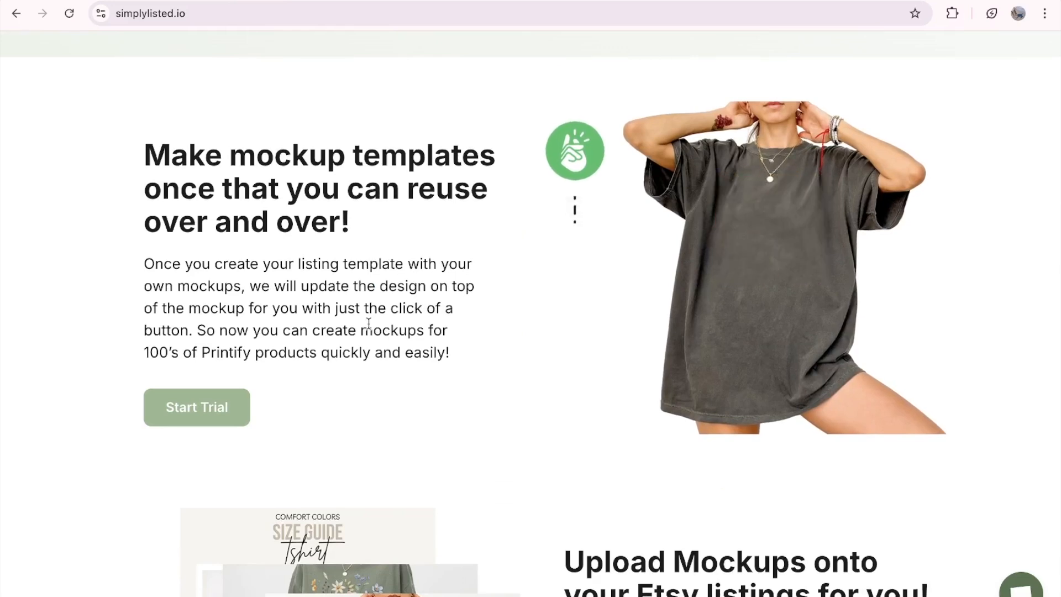
scroll(369, 323, "up", 1)
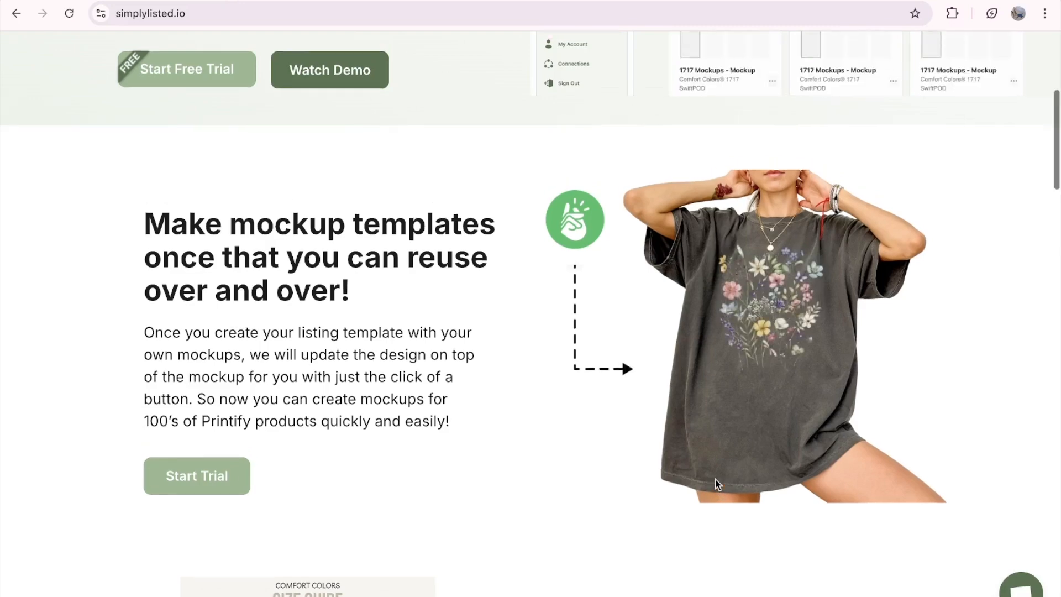
scroll(718, 485, "down", 1)
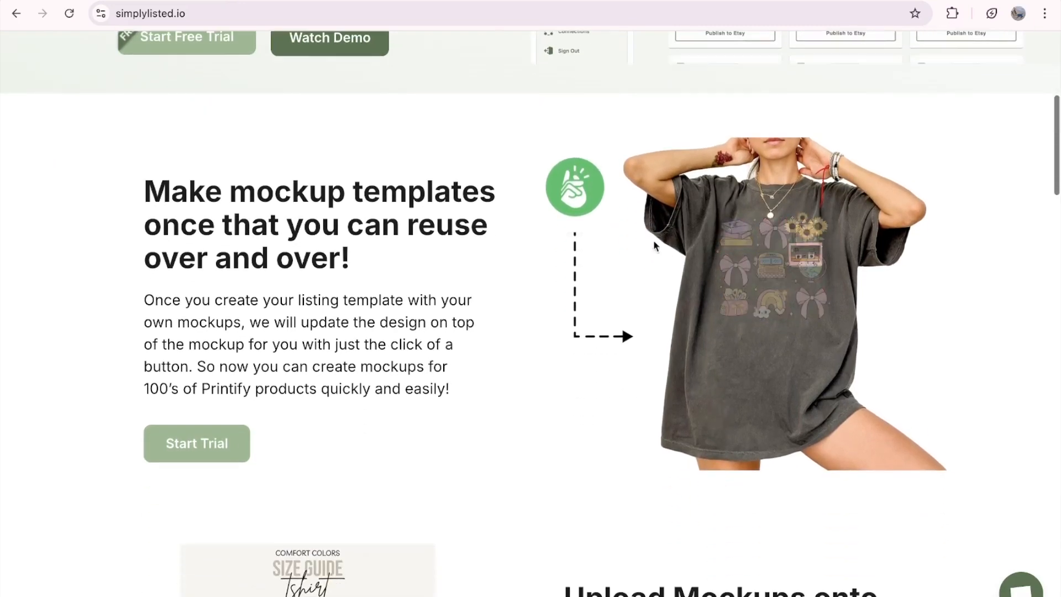
scroll(674, 361, "down", 4)
scroll(675, 360, "down", 5)
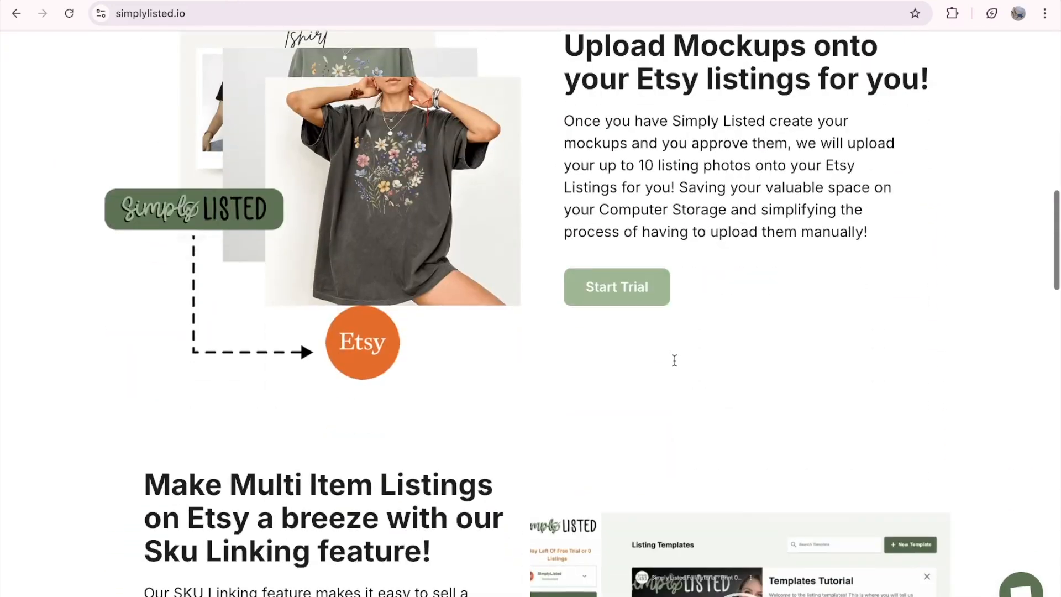
scroll(245, 382, "down", 5)
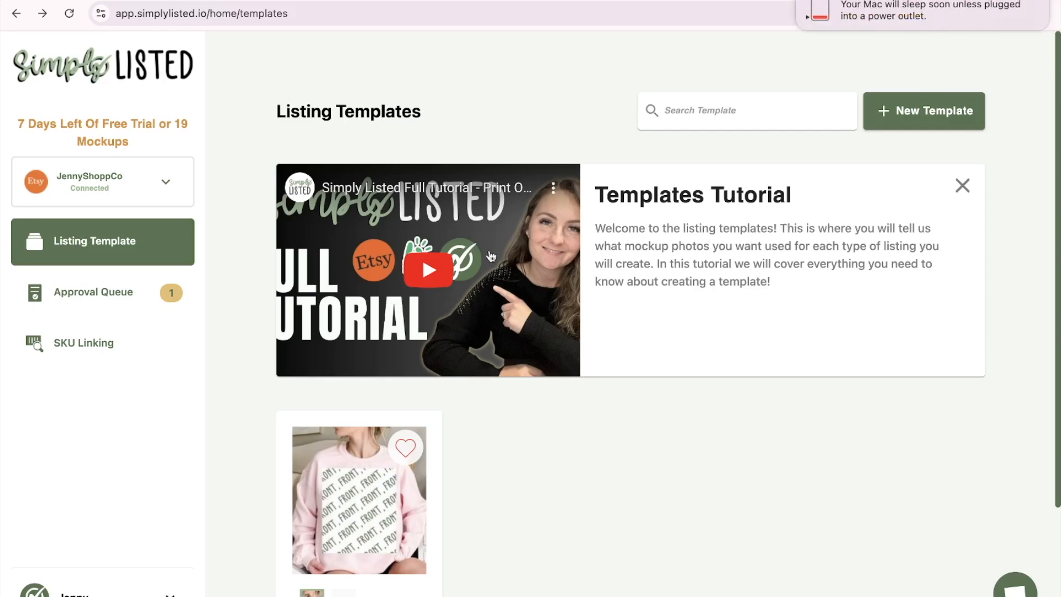
Open the soft pink listing template for editing, review its two mockup pages and save it.
scroll(532, 515, "down", 2)
scroll(529, 509, "down", 2)
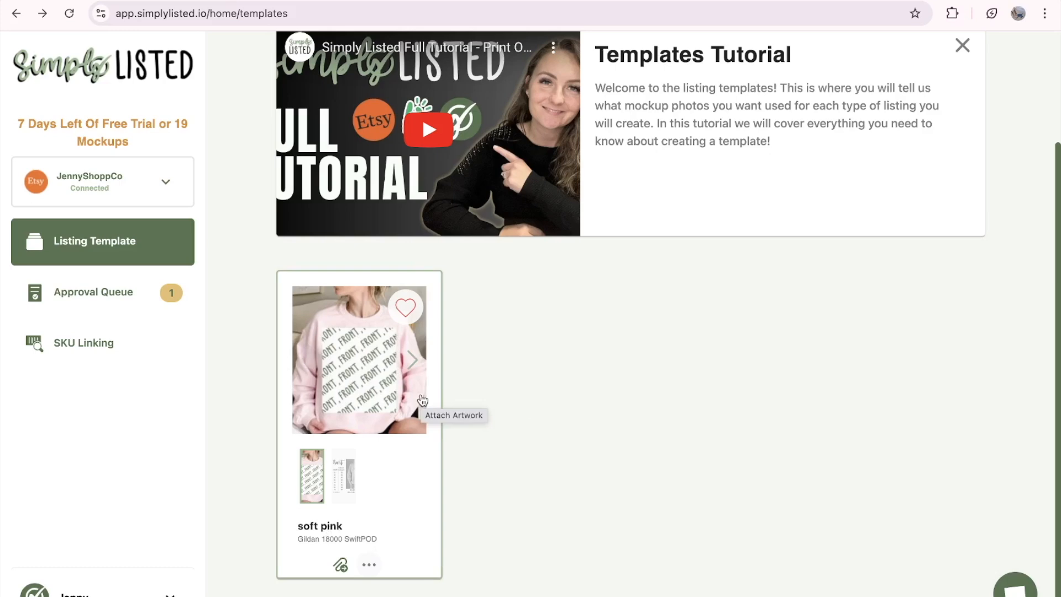
left_click(369, 564)
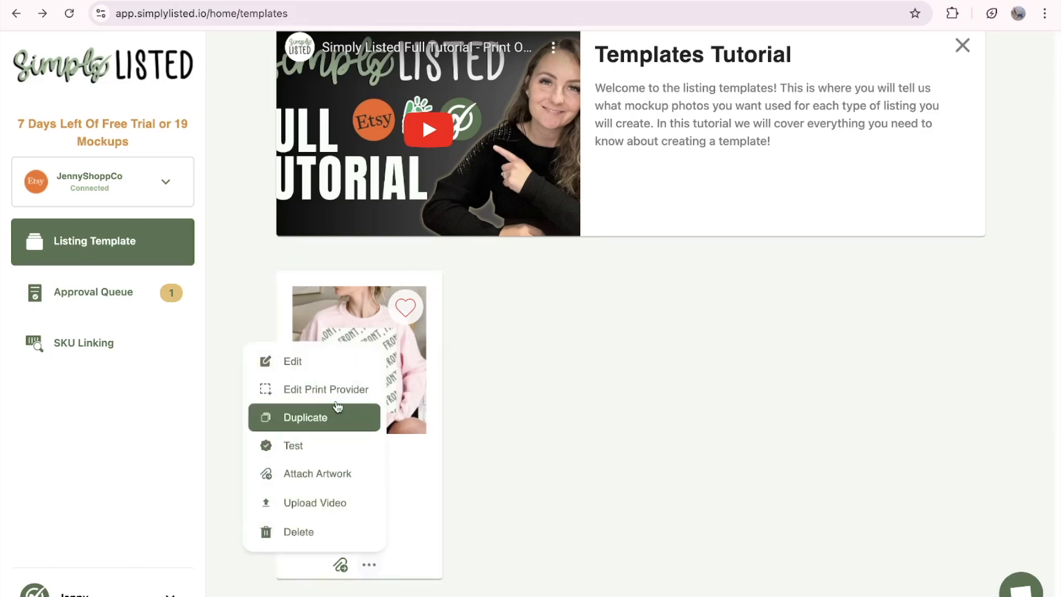
left_click(309, 376)
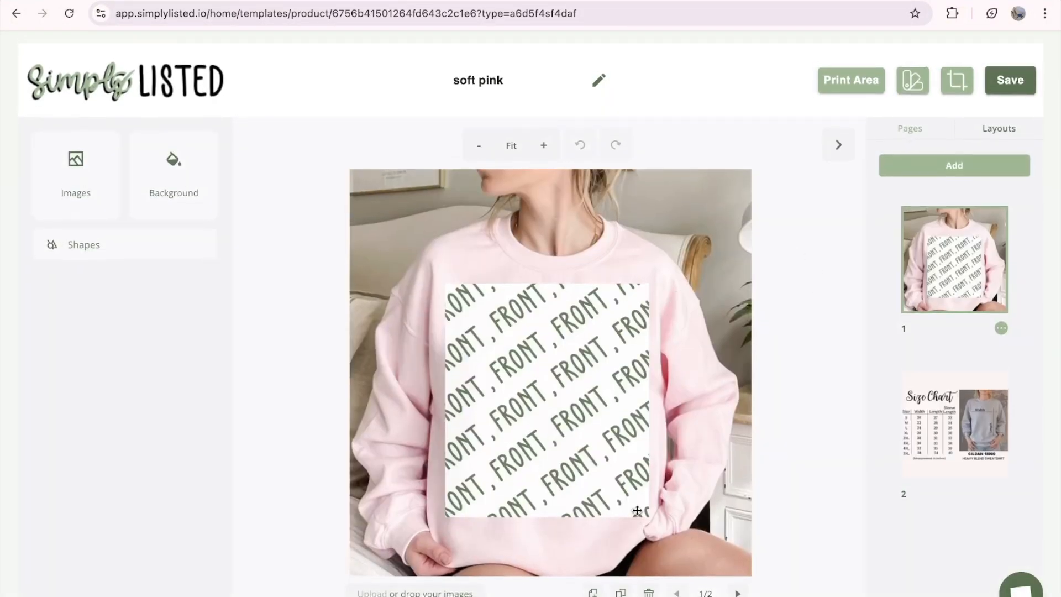
mouse_move(967, 504)
left_click(1010, 82)
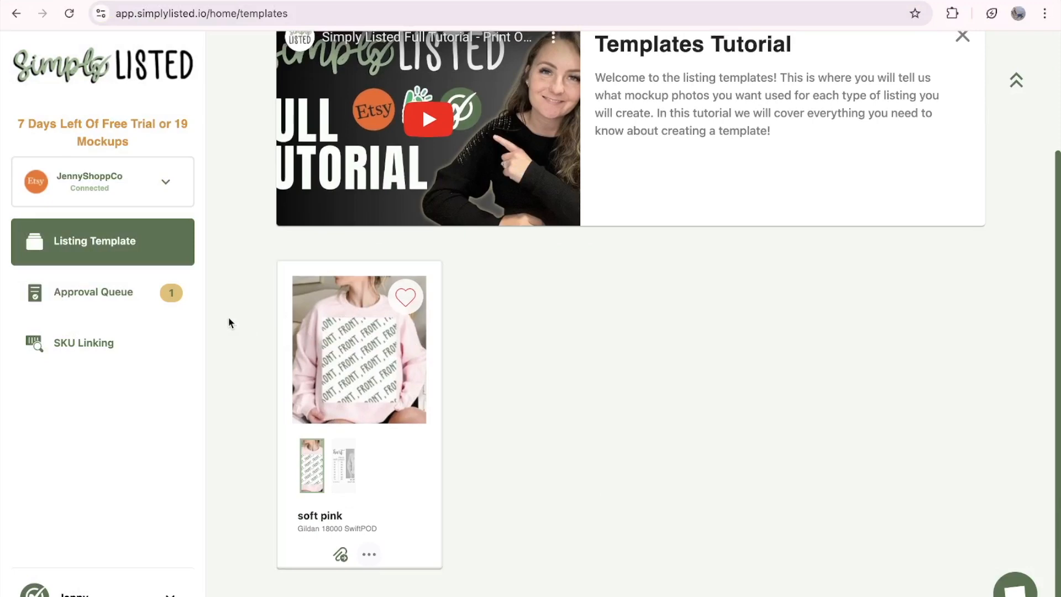
Preview the soft pink mockup in the approval queue, close the preview and look over its listing card.
left_click(113, 304)
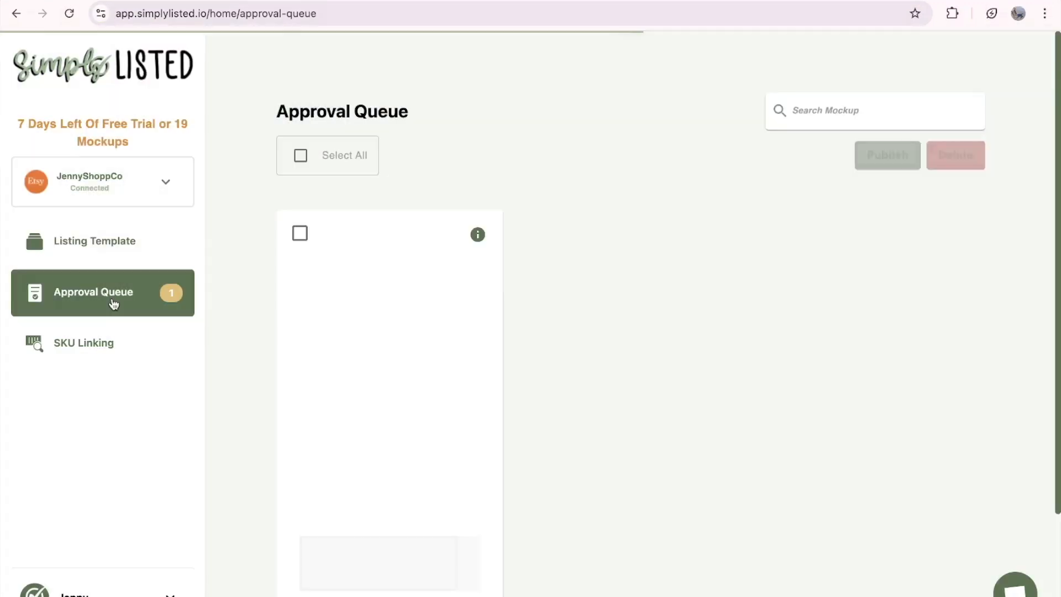
scroll(538, 355, "down", 2)
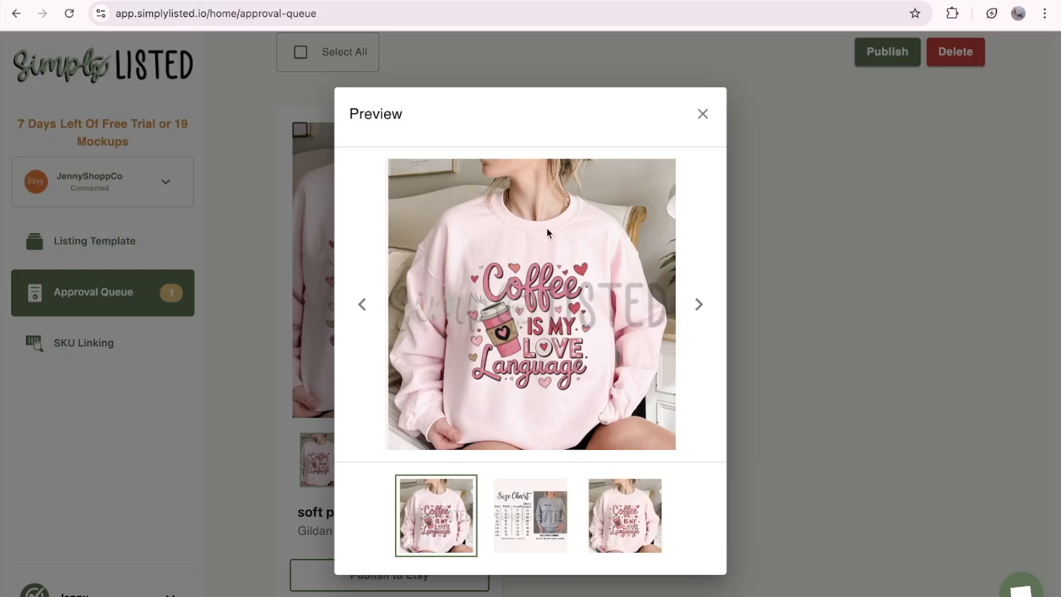
left_click(701, 112)
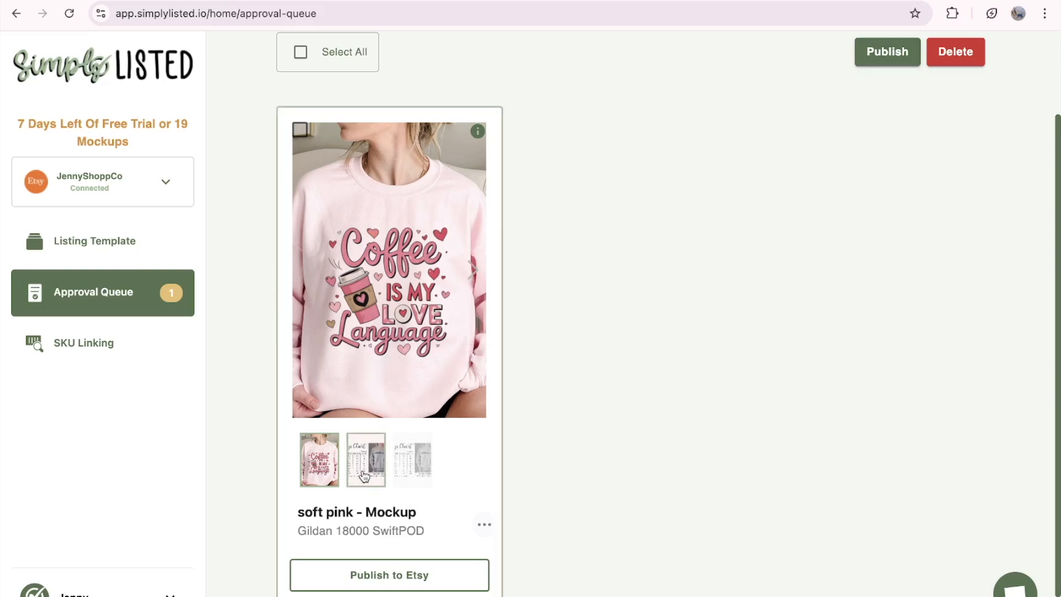
scroll(377, 486, "down", 2)
left_click(398, 547)
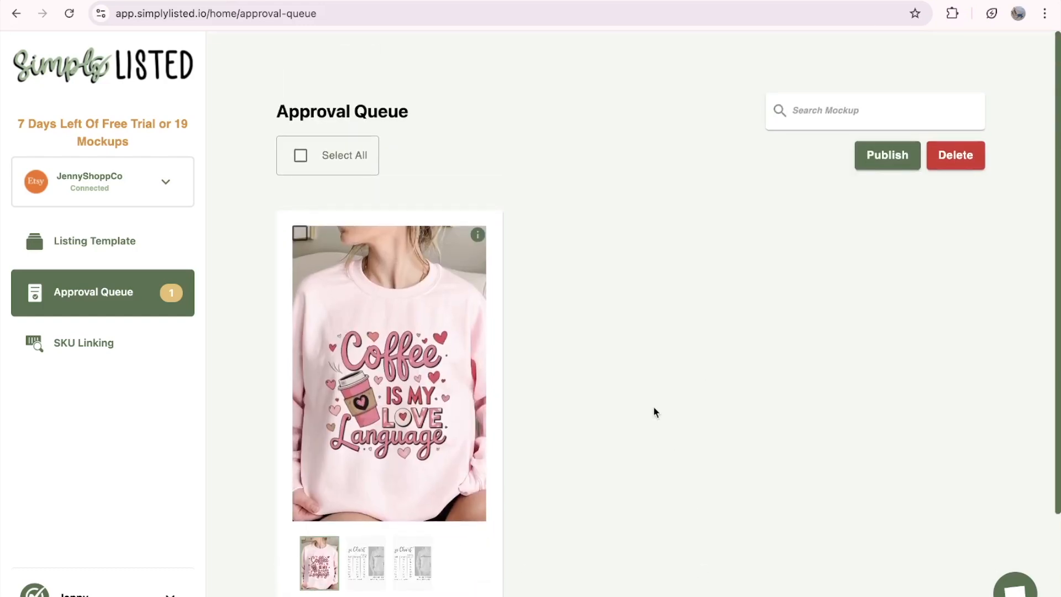
Return to the listing templates and start a new template with Printify as the production partner.
left_click(75, 252)
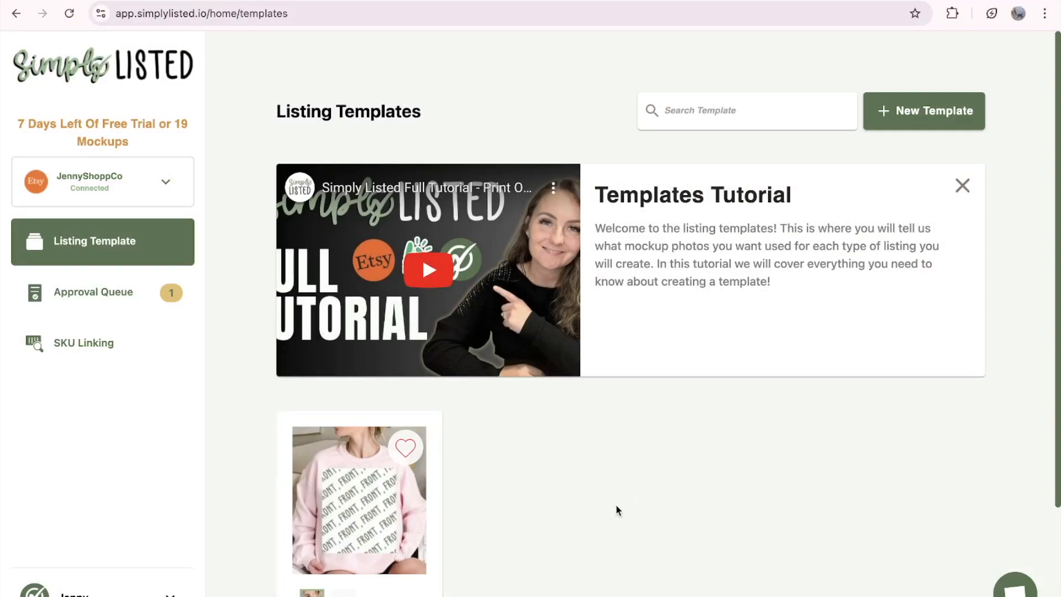
scroll(617, 506, "down", 1)
scroll(617, 507, "down", 2)
scroll(617, 508, "up", 3)
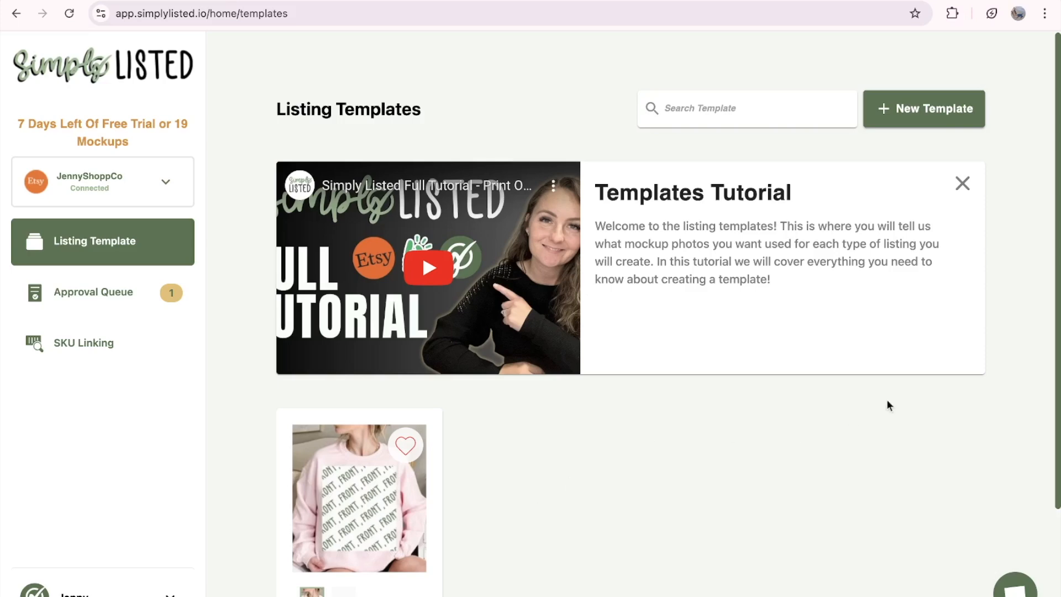
left_click(919, 117)
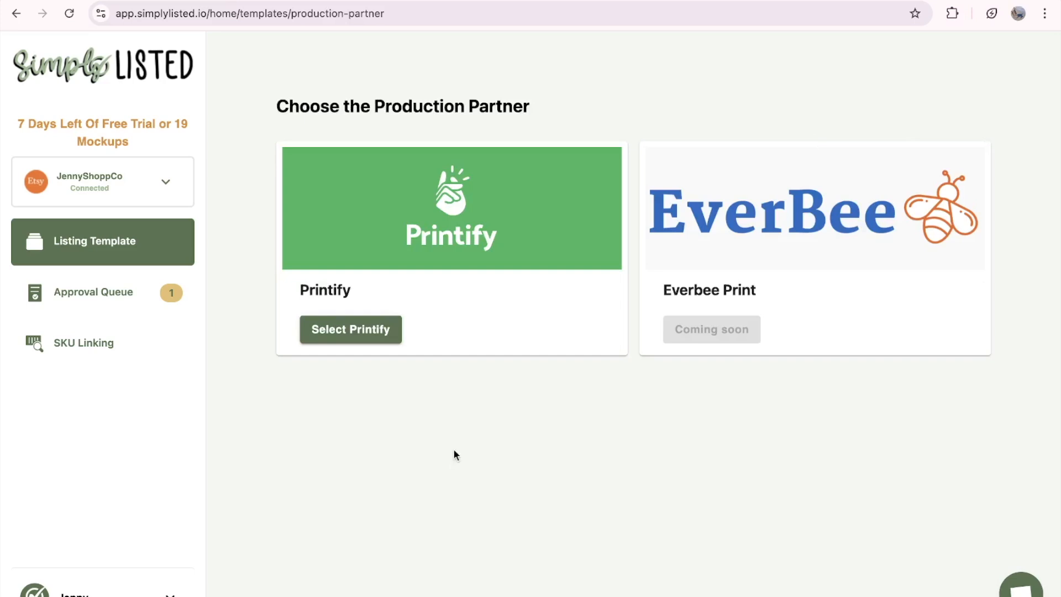
left_click(341, 332)
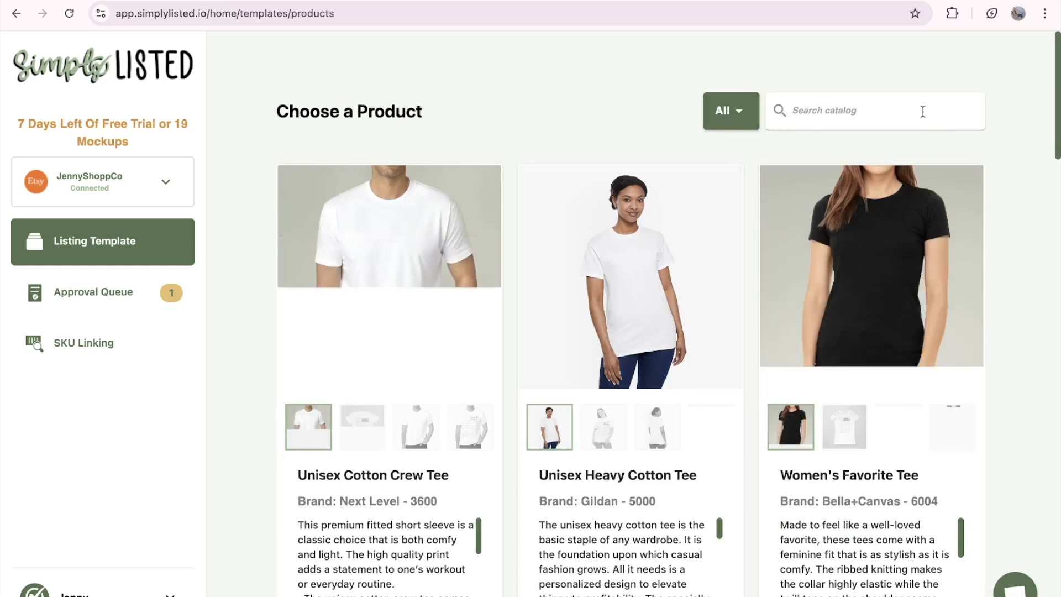
Search the product catalog for "gildan 18000" and choose the Unisex Heavy Blend Crewneck Sweatshirt.
left_click(867, 114)
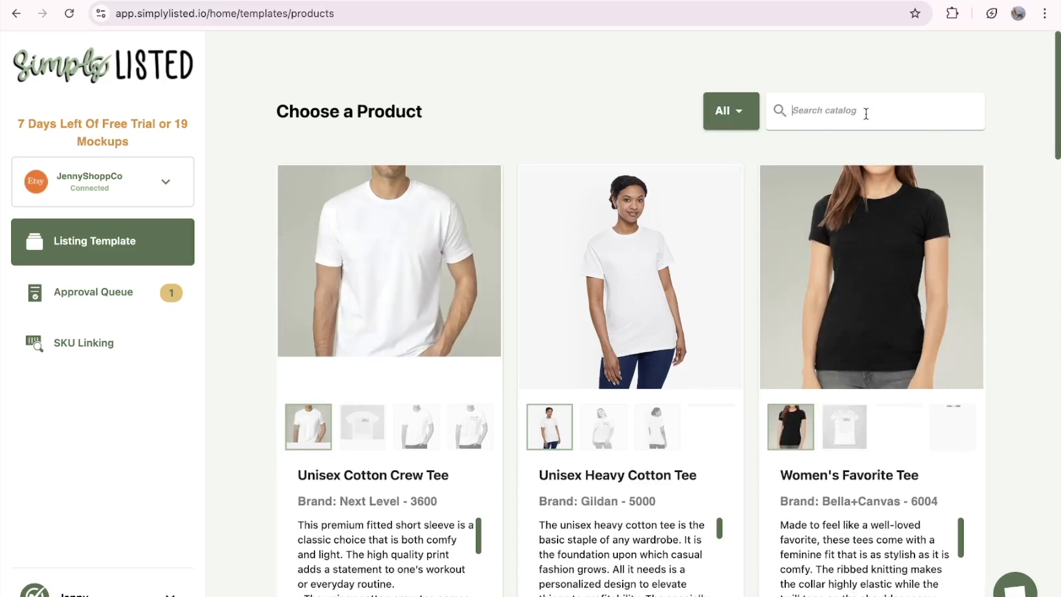
type("gild")
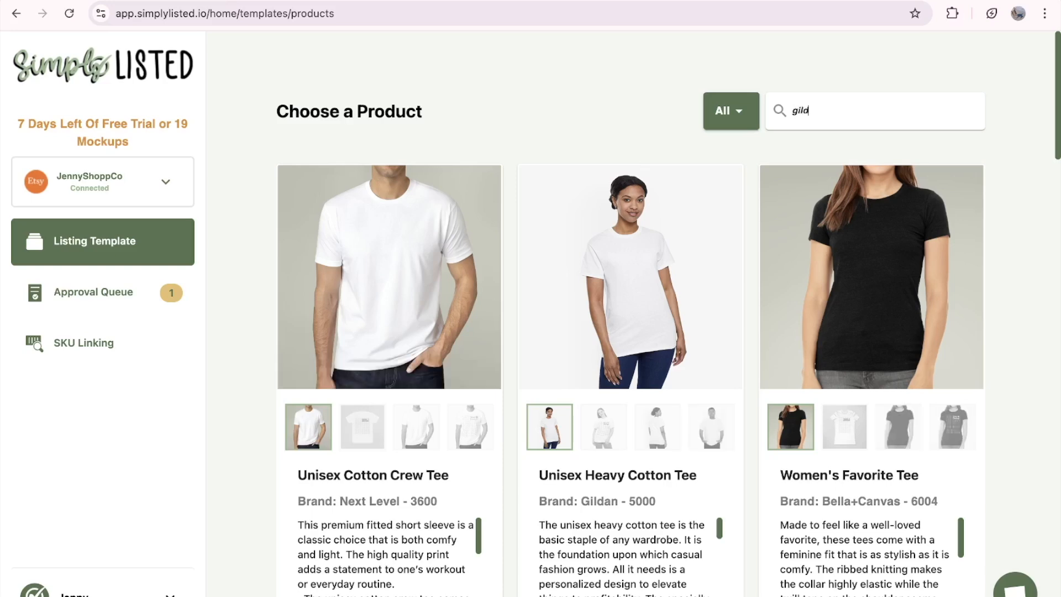
type("an 18000")
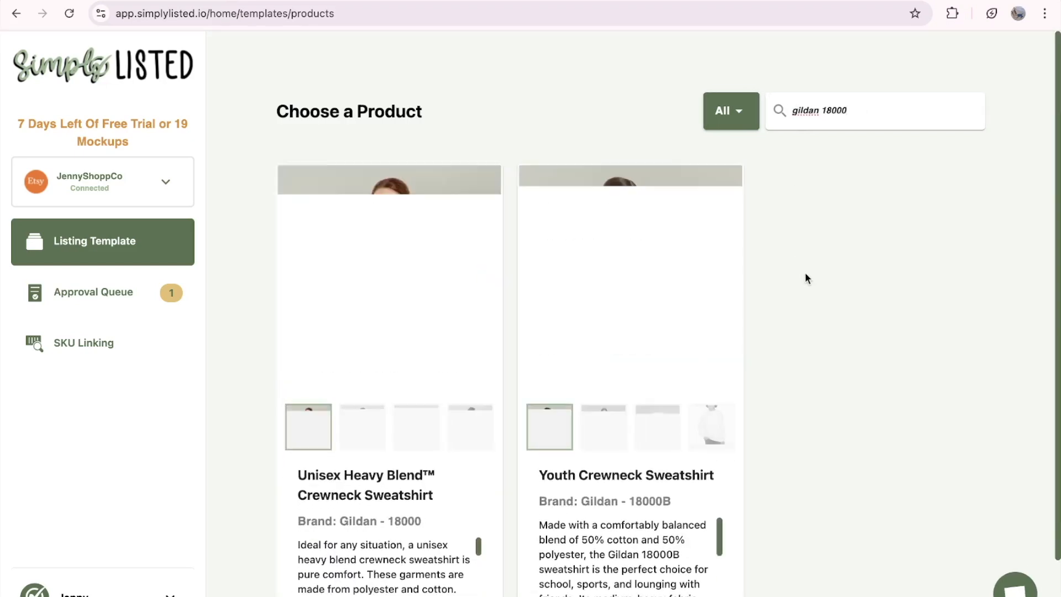
scroll(804, 272, "down", 2)
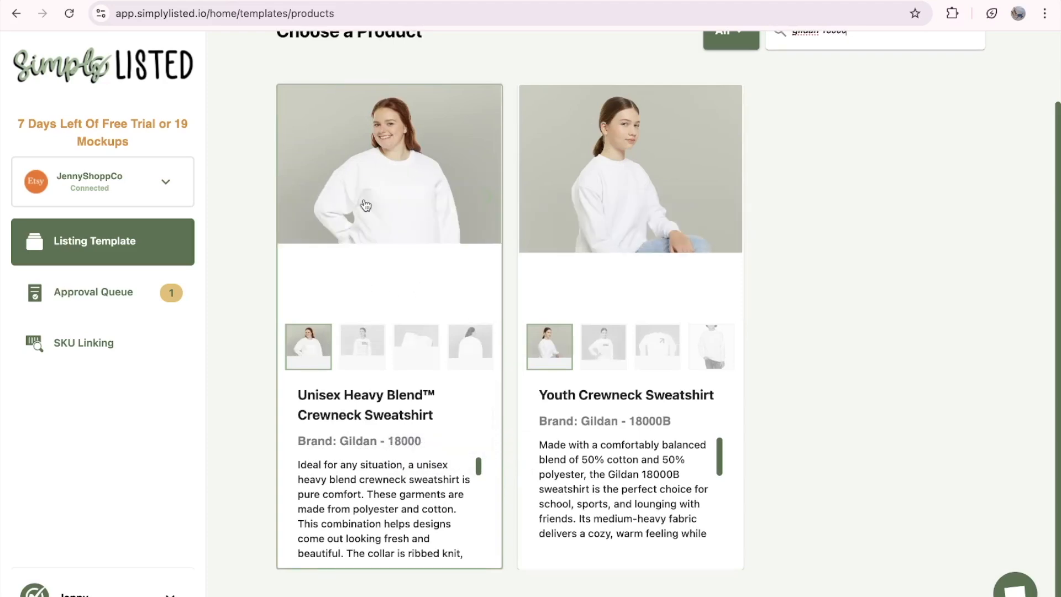
left_click(402, 181)
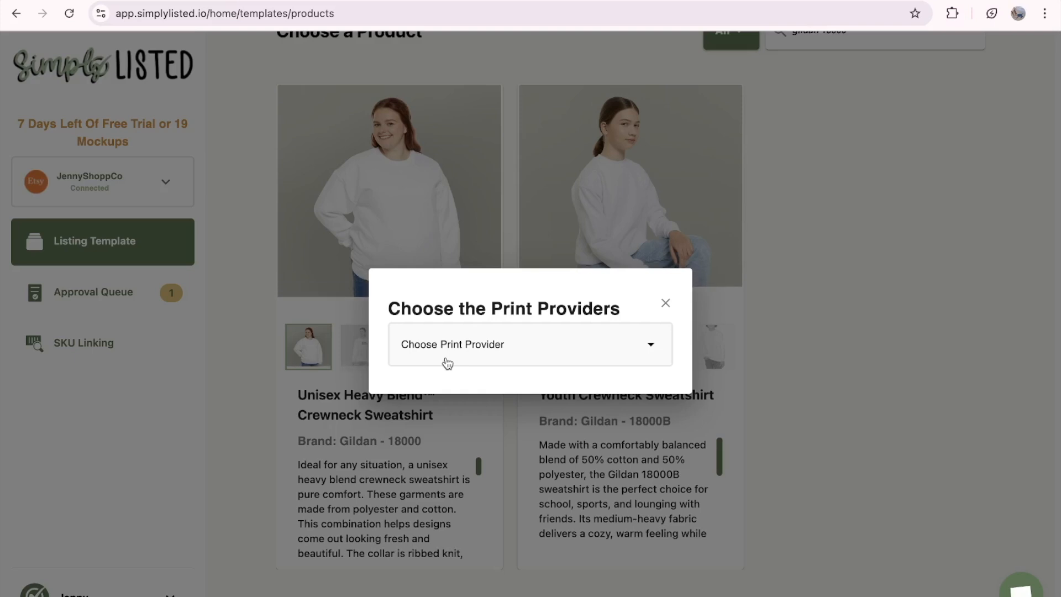
Choose SwiftPOD as the sweatshirt's print provider and L as the variant size.
left_click(448, 363)
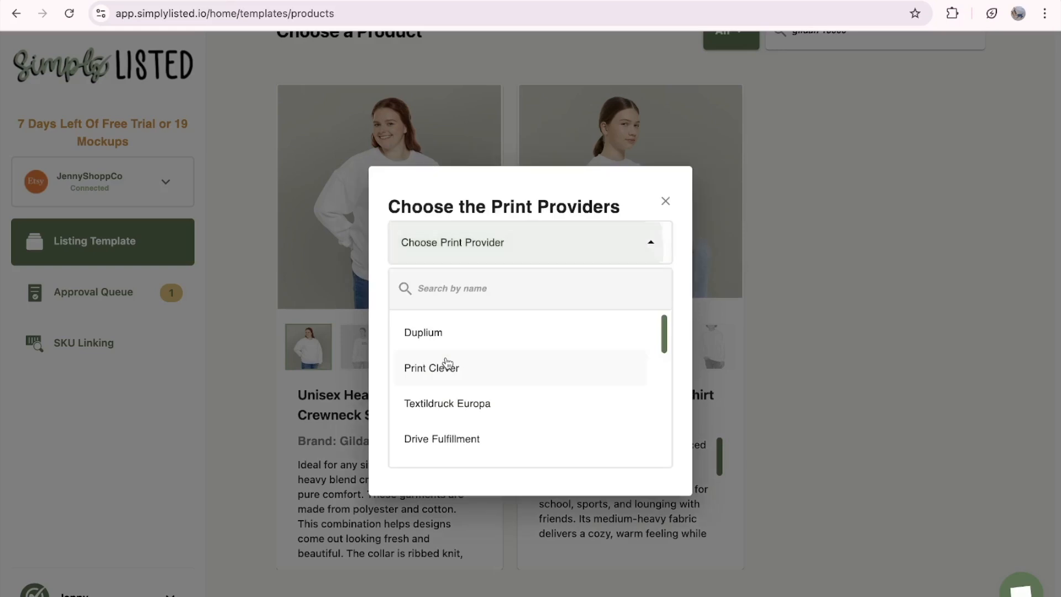
scroll(454, 422, "down", 8)
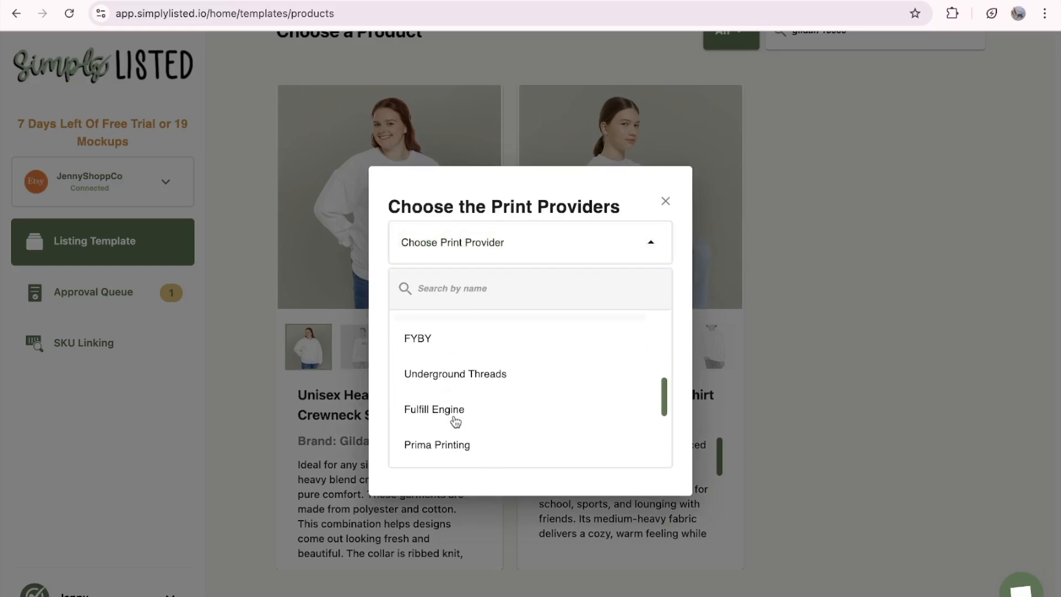
scroll(456, 422, "down", 1)
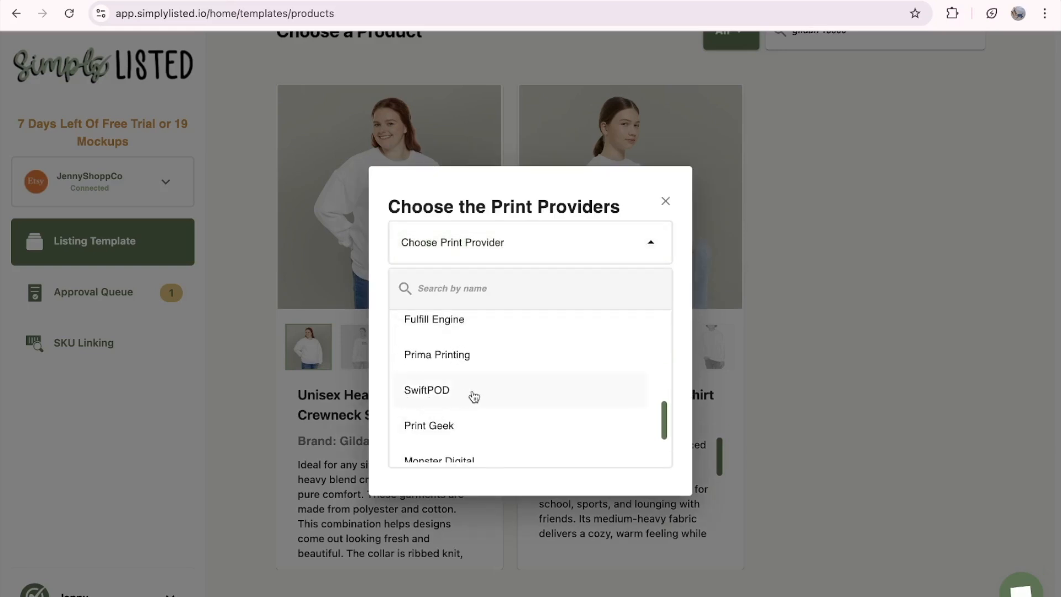
scroll(469, 420, "down", 1)
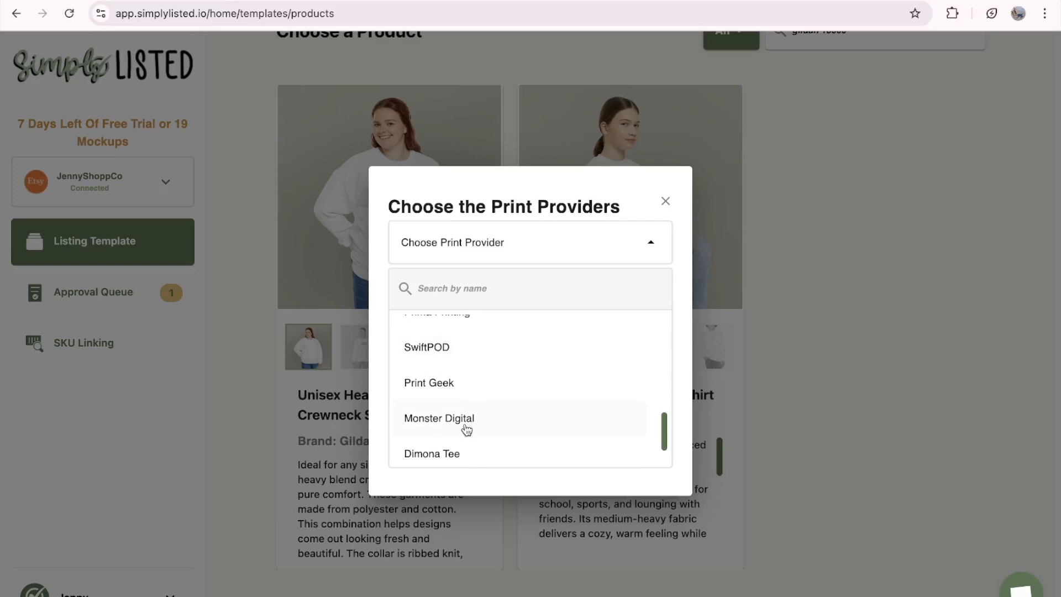
scroll(467, 430, "up", 2)
left_click(427, 417)
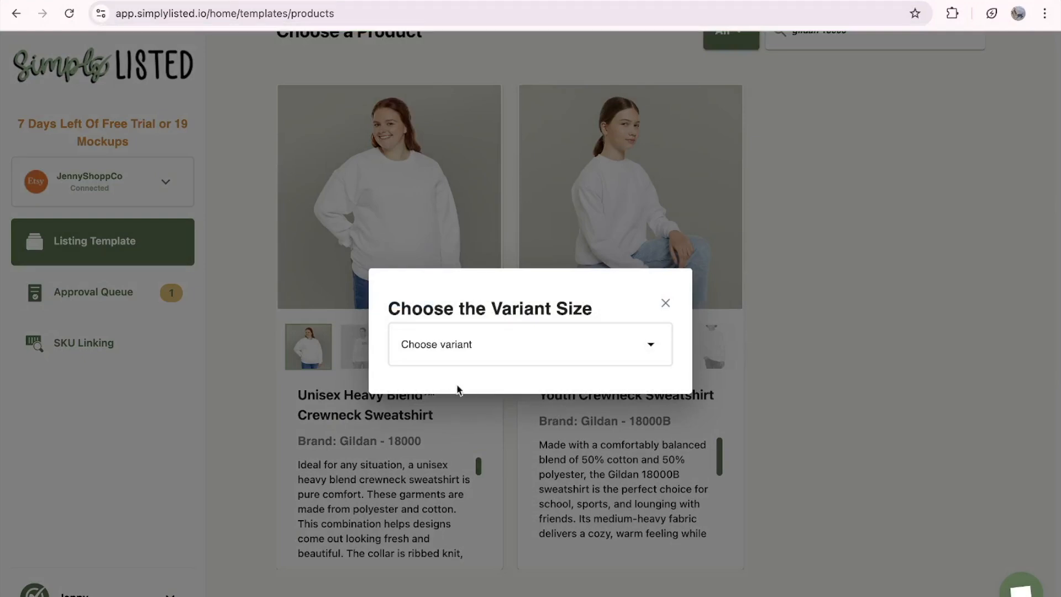
left_click(650, 346)
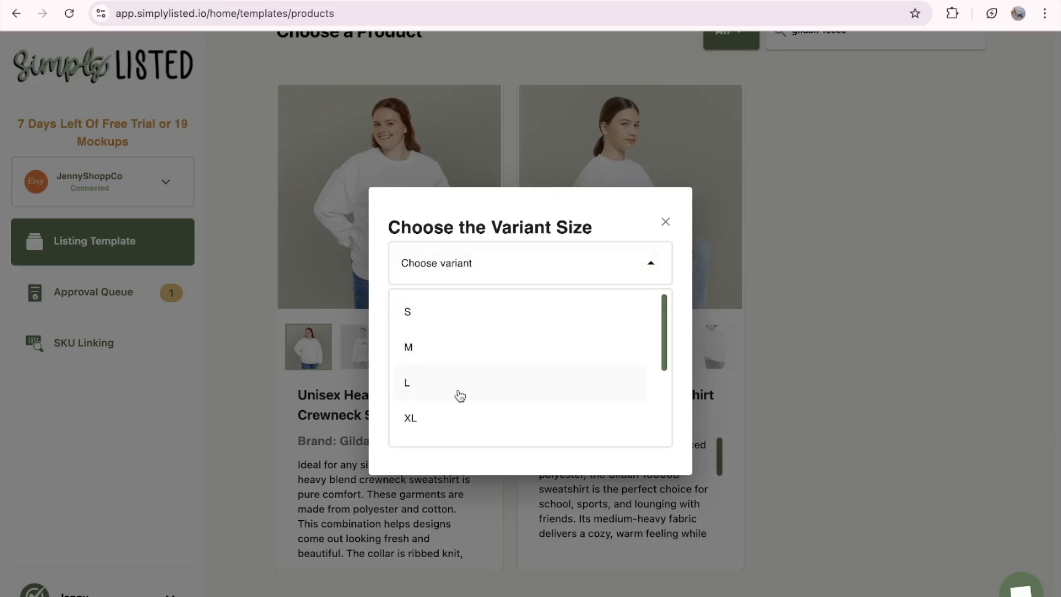
left_click(419, 390)
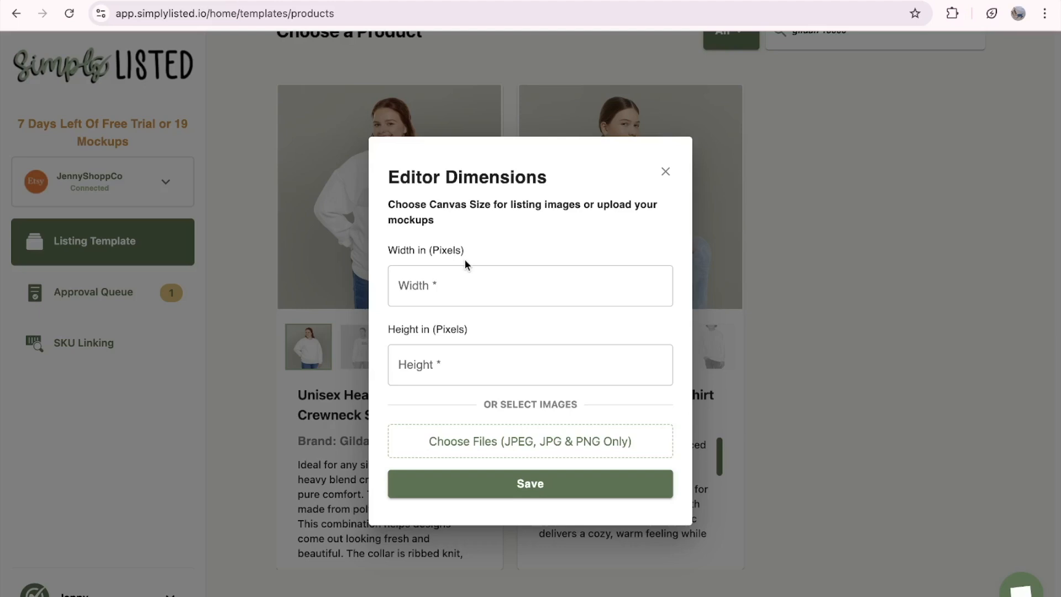
Set the editor canvas width and height to 2700 pixels each.
left_click(451, 293)
type("2700")
left_click(443, 369)
type("2700")
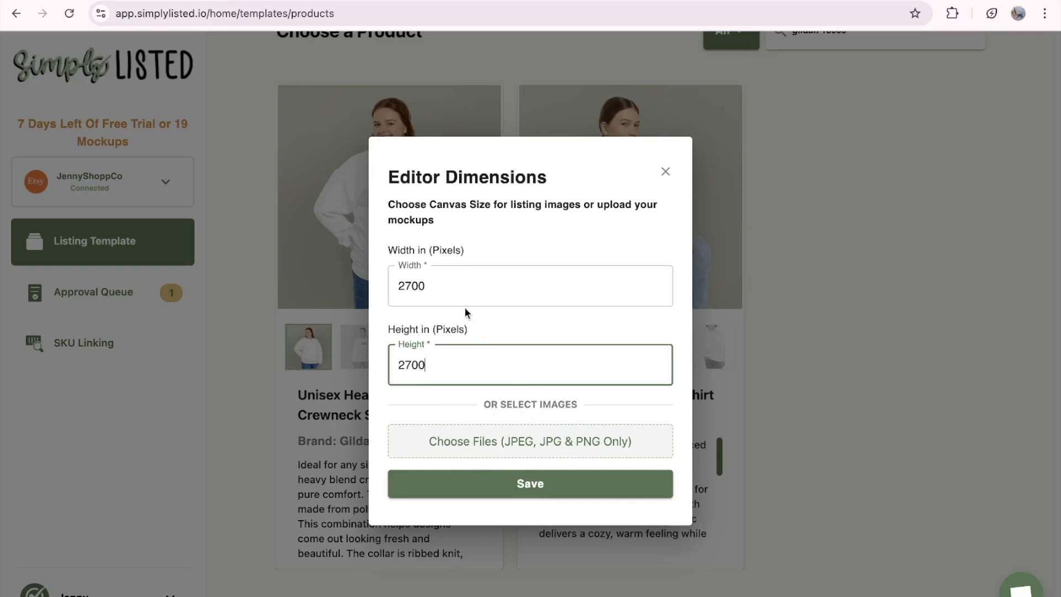
In Canva, enlarge and reposition the pink sweatshirt mockup so it fills the 2700 × 2700 px page.
left_click(452, 285)
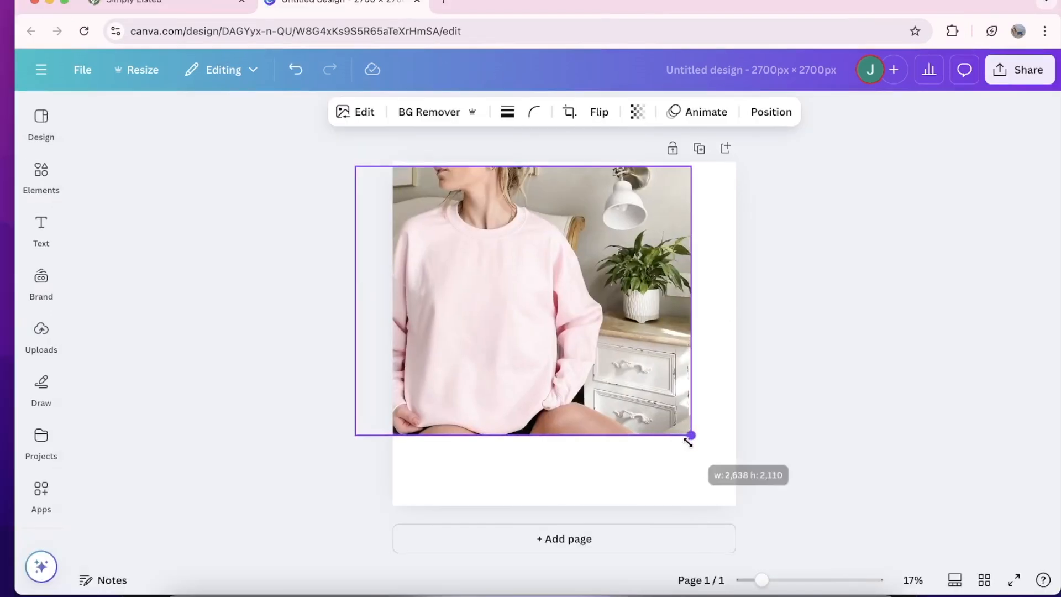
left_click_drag(690, 441, 750, 551)
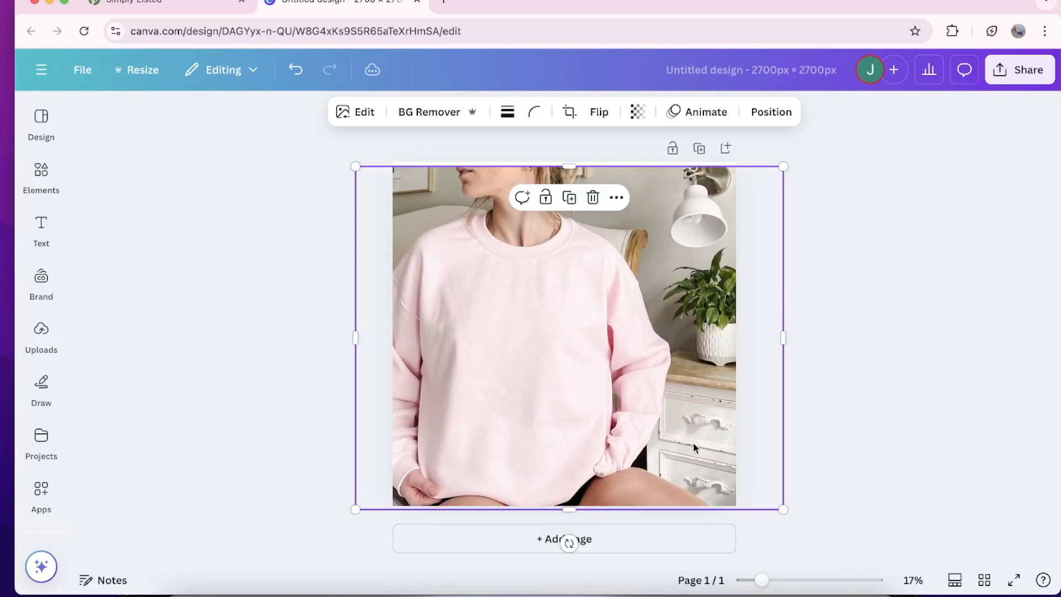
left_click_drag(693, 442, 706, 434)
left_click(985, 425)
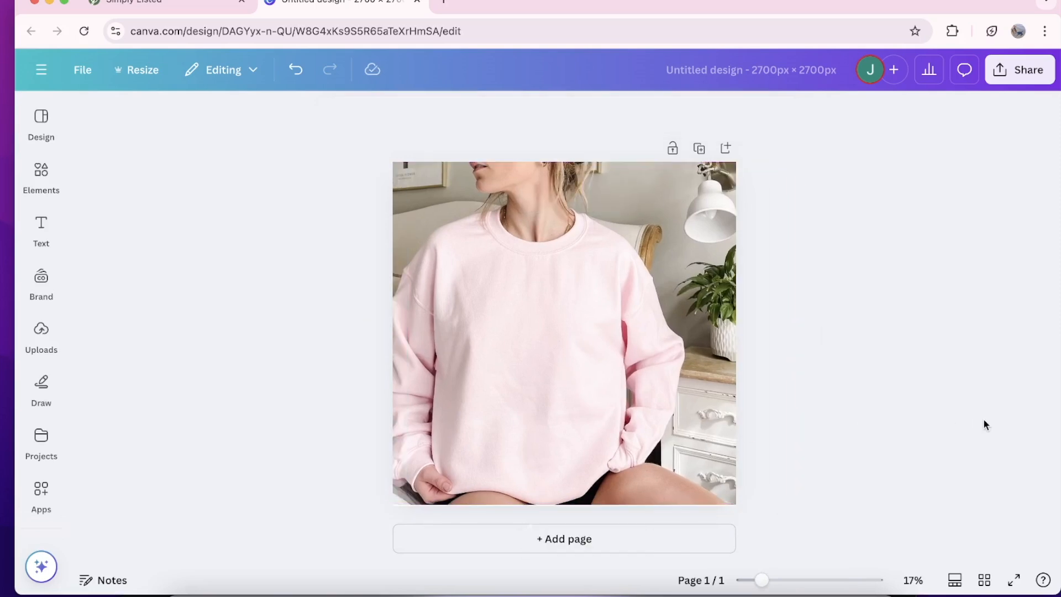
Add further pages and scale the next mockup photos, including the white sweatshirt back view on page 3, to fill them.
left_click(549, 540)
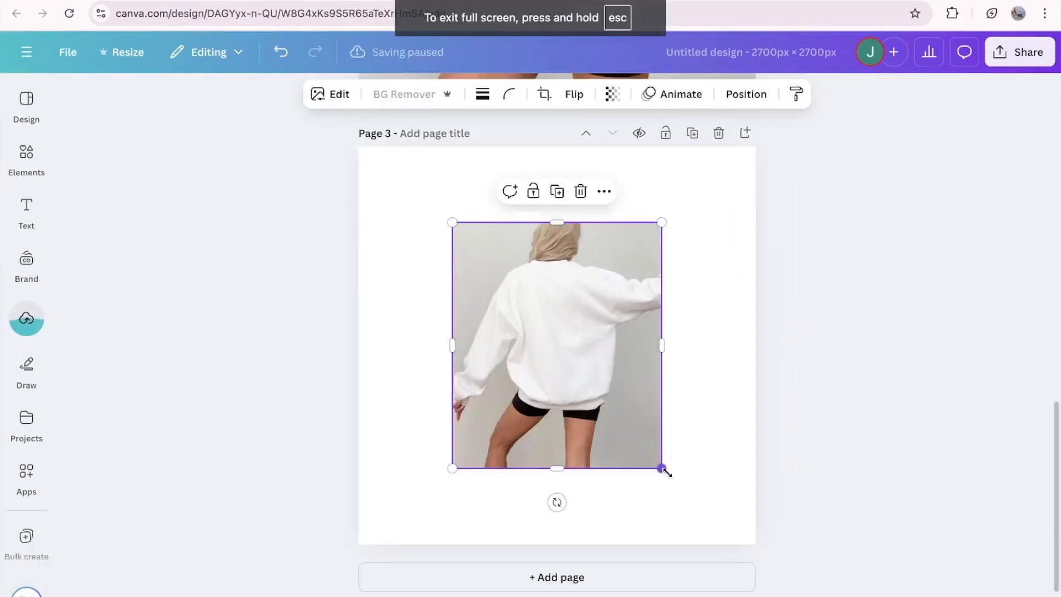
left_click_drag(666, 471, 820, 562)
left_click_drag(616, 400, 522, 315)
left_click_drag(680, 519, 864, 541)
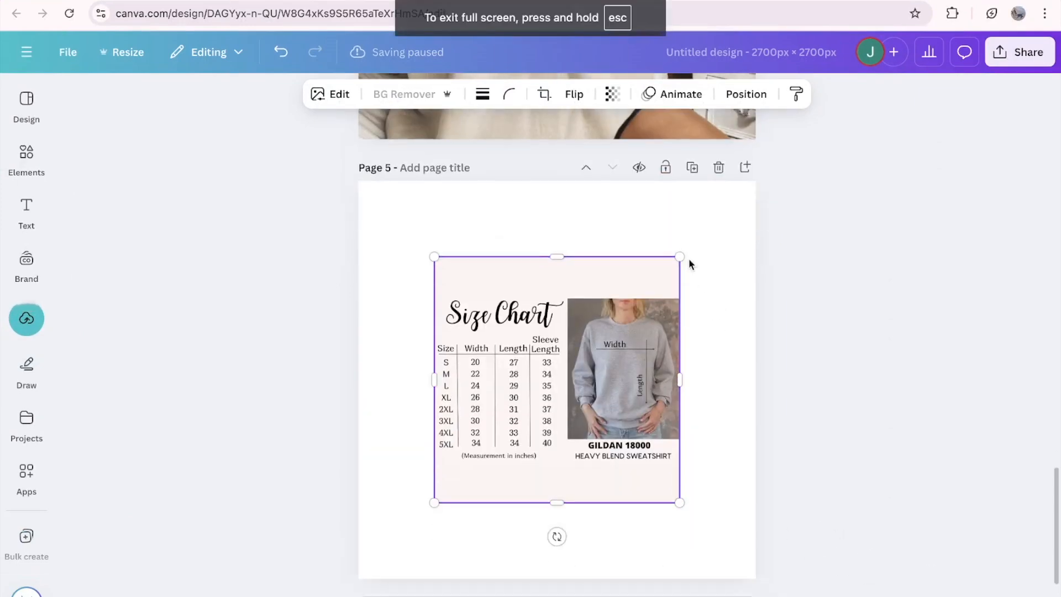
Enlarge the Gildan 18000 size chart image to cover the whole of page 5.
left_click_drag(680, 257, 790, 148)
left_click_drag(782, 495, 760, 575)
left_click_drag(715, 529, 715, 534)
left_click(875, 378)
Check all five mockup pages and download the design.
scroll(857, 227, "up", 3)
scroll(858, 226, "down", 3)
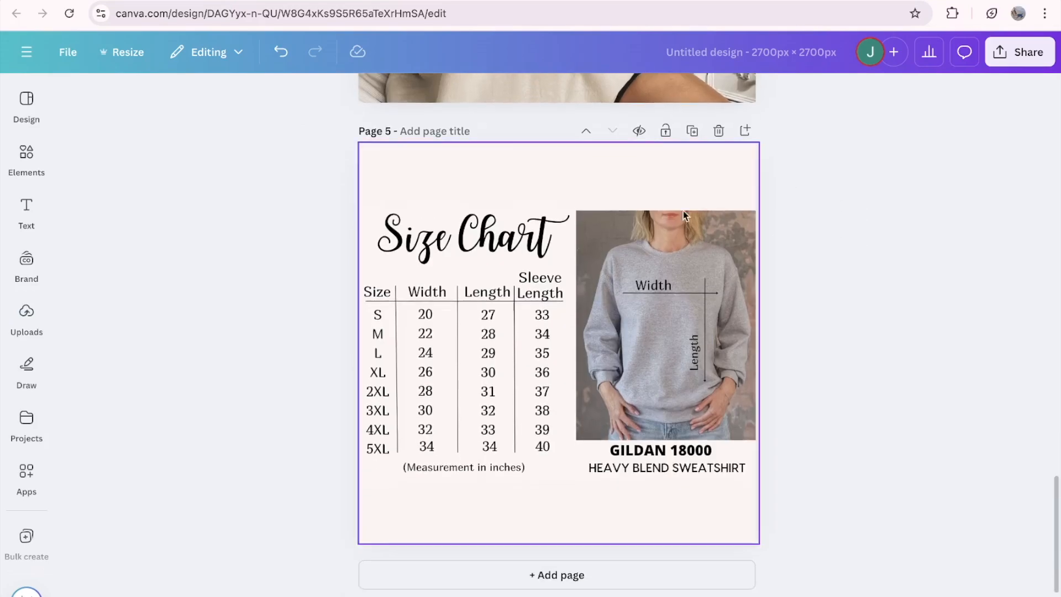
scroll(527, 264, "up", 20)
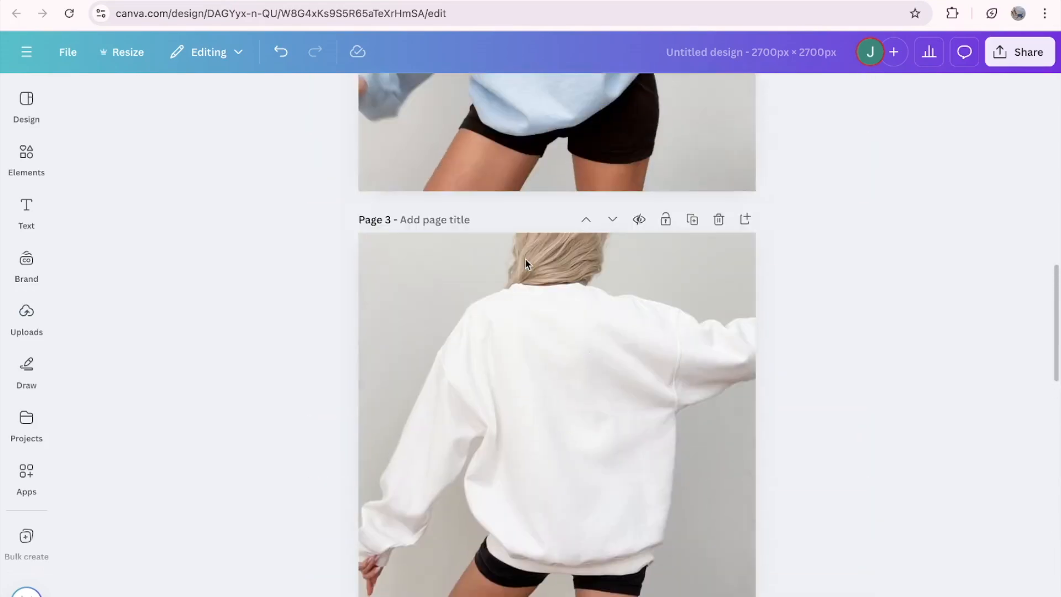
scroll(525, 259, "up", 7)
scroll(525, 259, "down", 11)
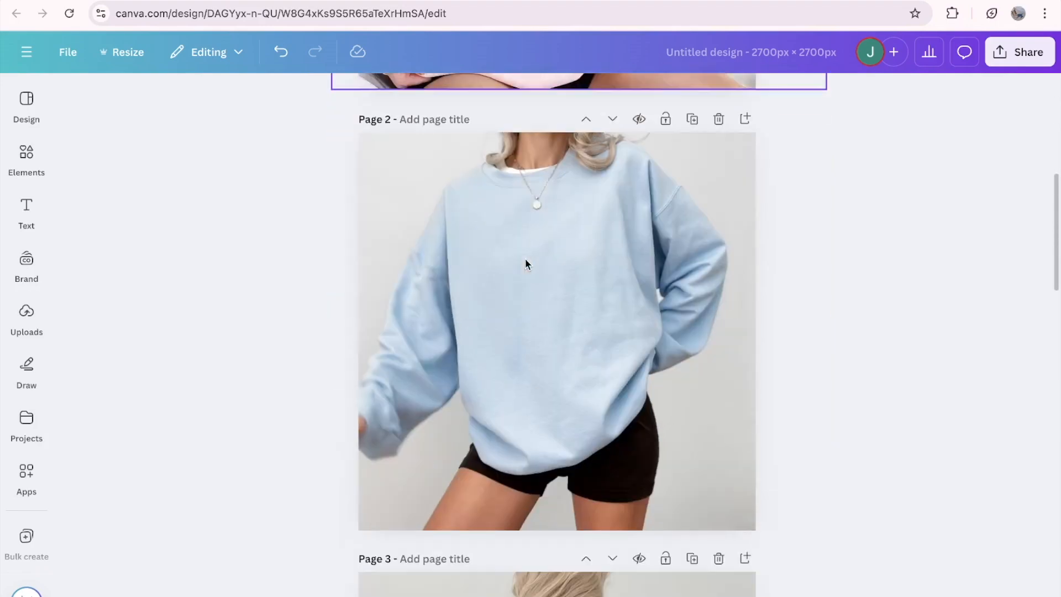
scroll(527, 264, "down", 15)
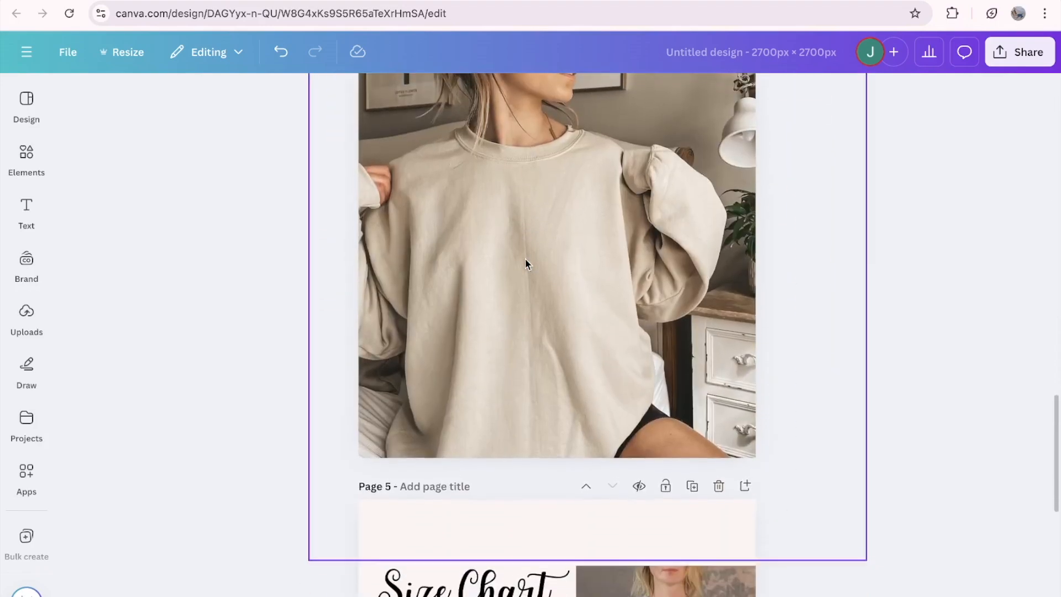
scroll(526, 263, "down", 4)
scroll(526, 264, "up", 20)
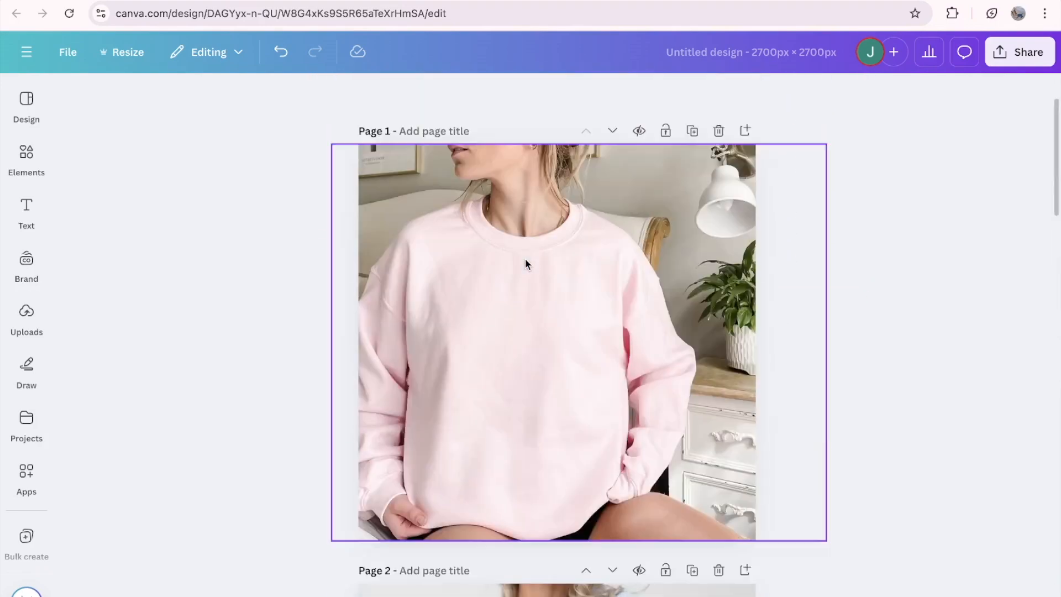
left_click(1026, 66)
left_click(797, 350)
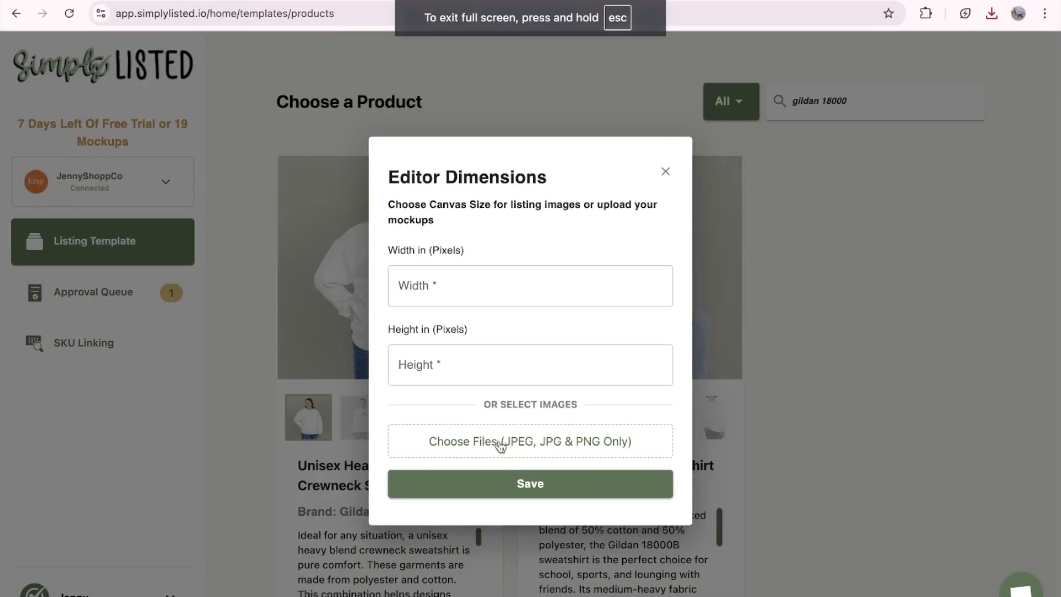
Back in Simply Listed, select the five downloaded mockup images instead of canvas dimensions and save to open the template editor.
left_click(501, 446)
left_click_drag(343, 275, 754, 266)
left_click(785, 475)
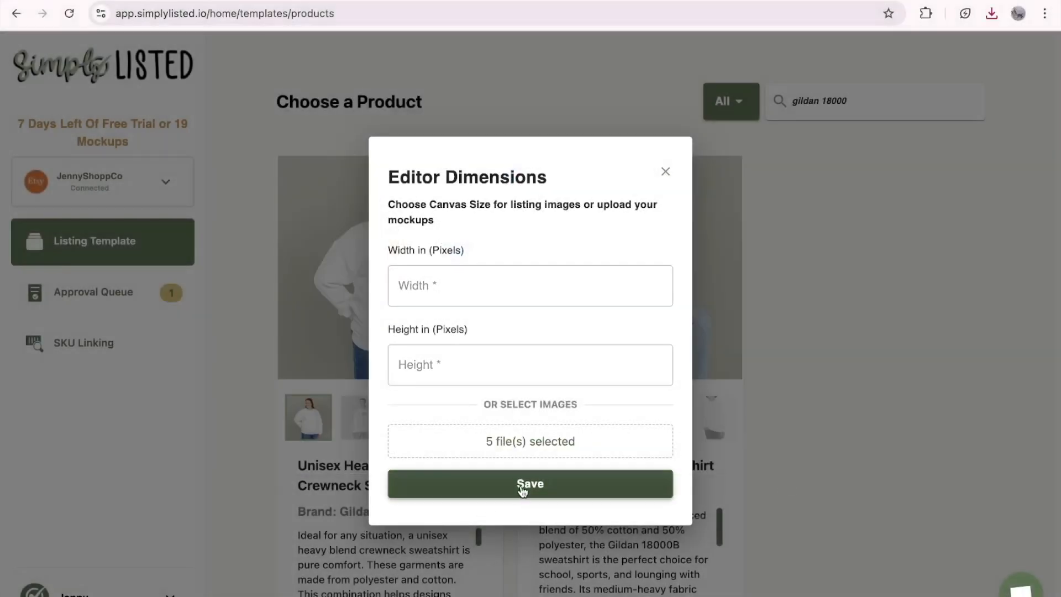
left_click(525, 490)
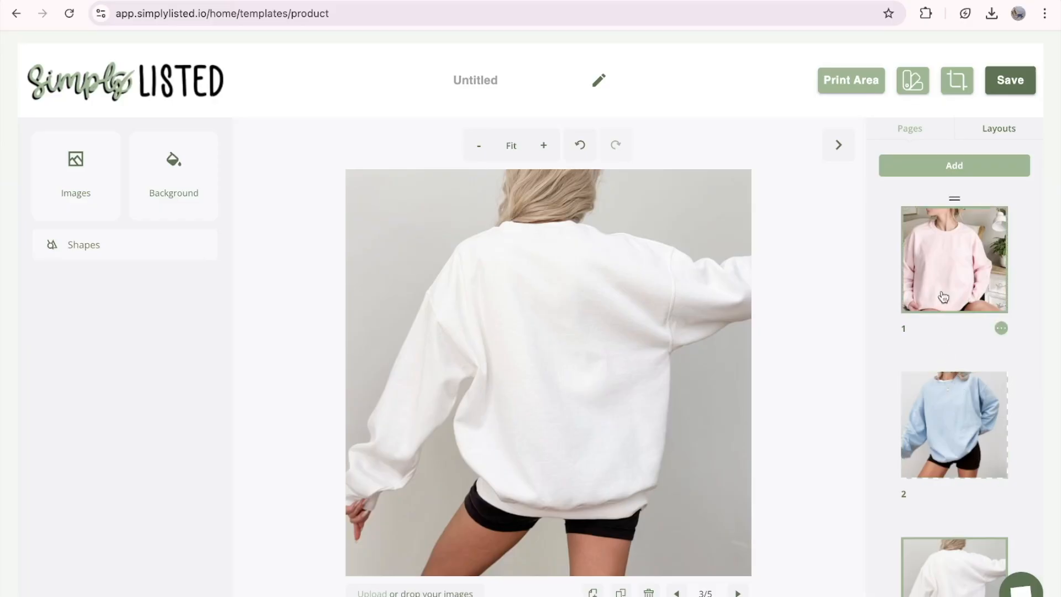
Add the Front print area to the pink sweatshirt on page 1, then enlarge and center it on the chest.
left_click(847, 89)
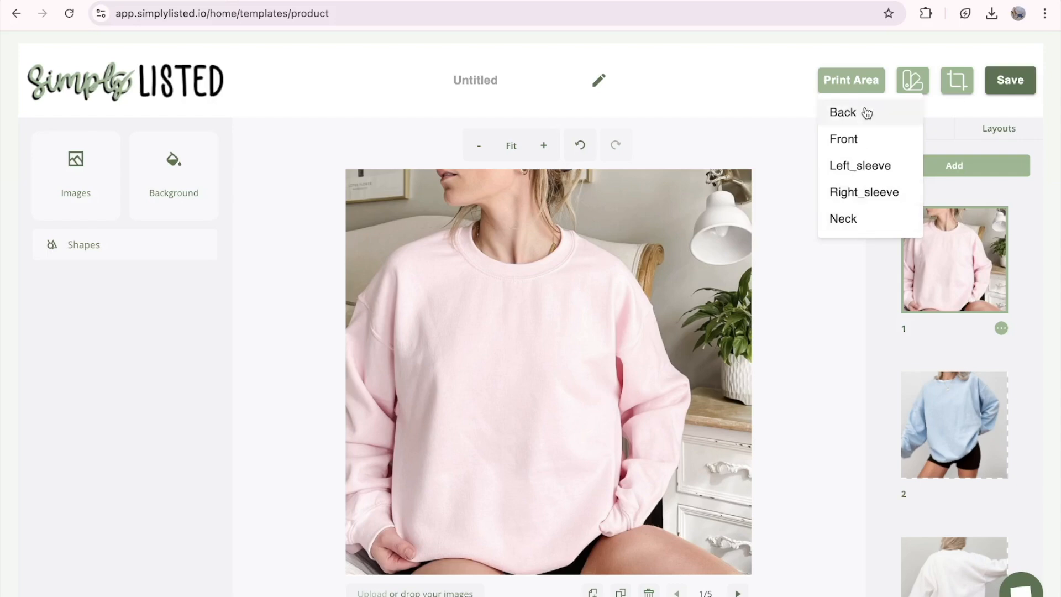
left_click(864, 139)
left_click_drag(496, 313, 444, 253)
left_click_drag(506, 349, 495, 408)
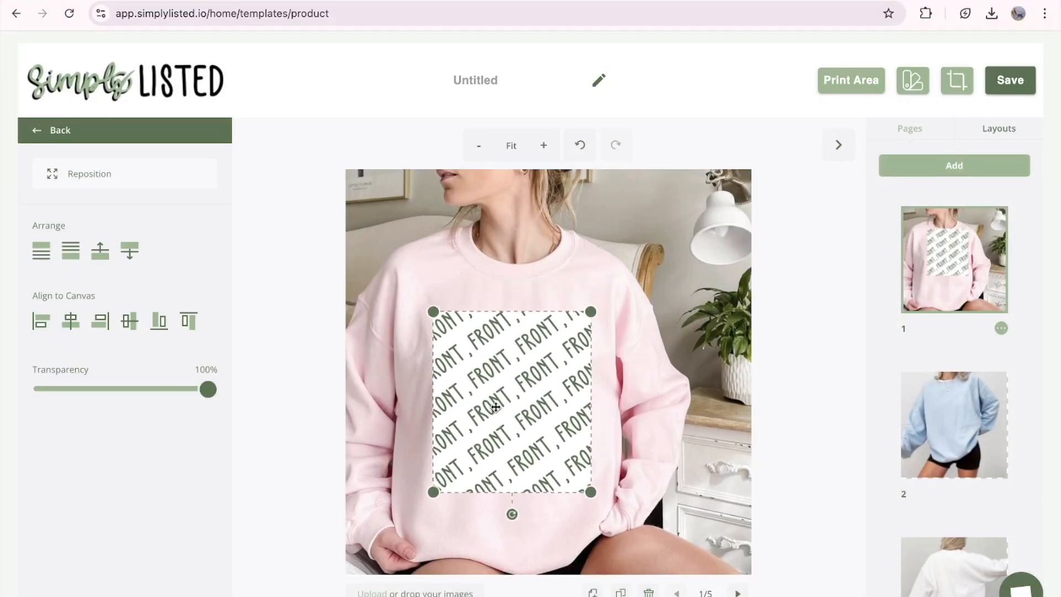
left_click_drag(433, 312, 404, 283)
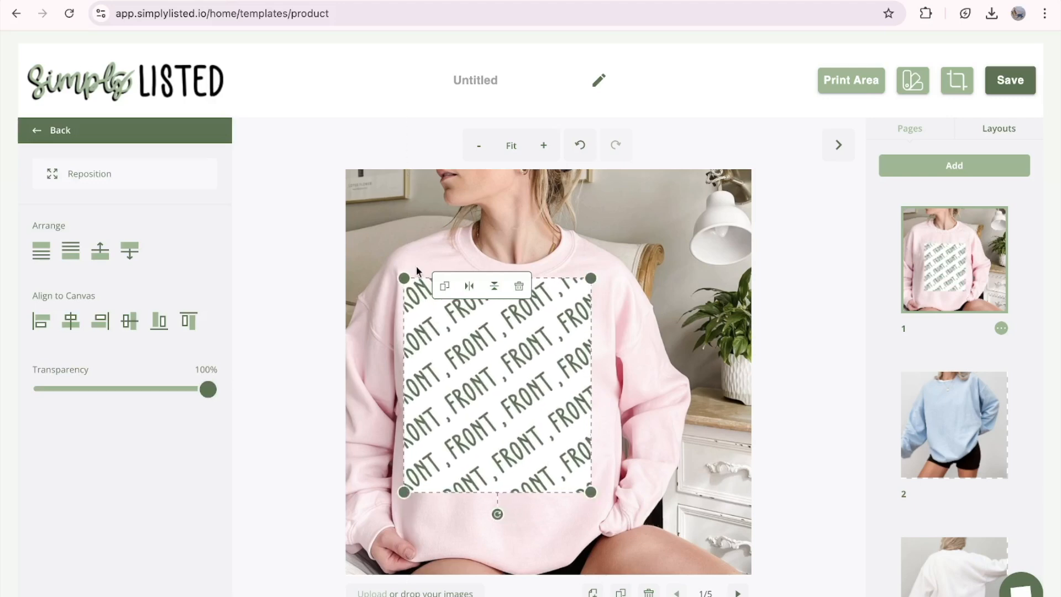
left_click_drag(503, 365, 512, 376)
left_click_drag(416, 289, 409, 283)
left_click_drag(516, 336, 521, 344)
left_click(839, 300)
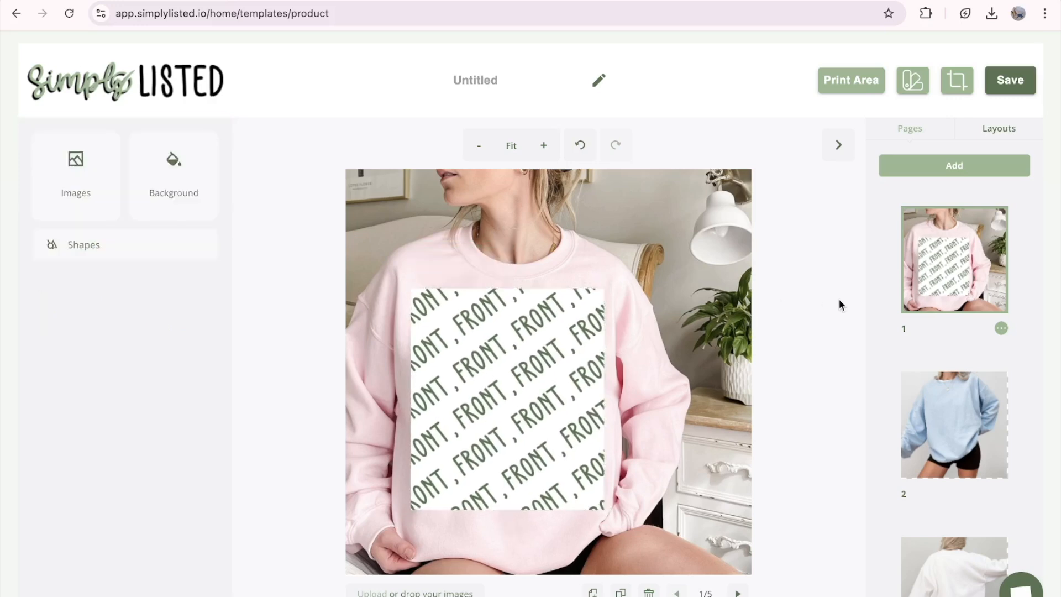
Add the Front print area to the blue sweatshirt on page 2 and position it on the chest.
scroll(839, 300, "down", 1)
scroll(840, 303, "up", 1)
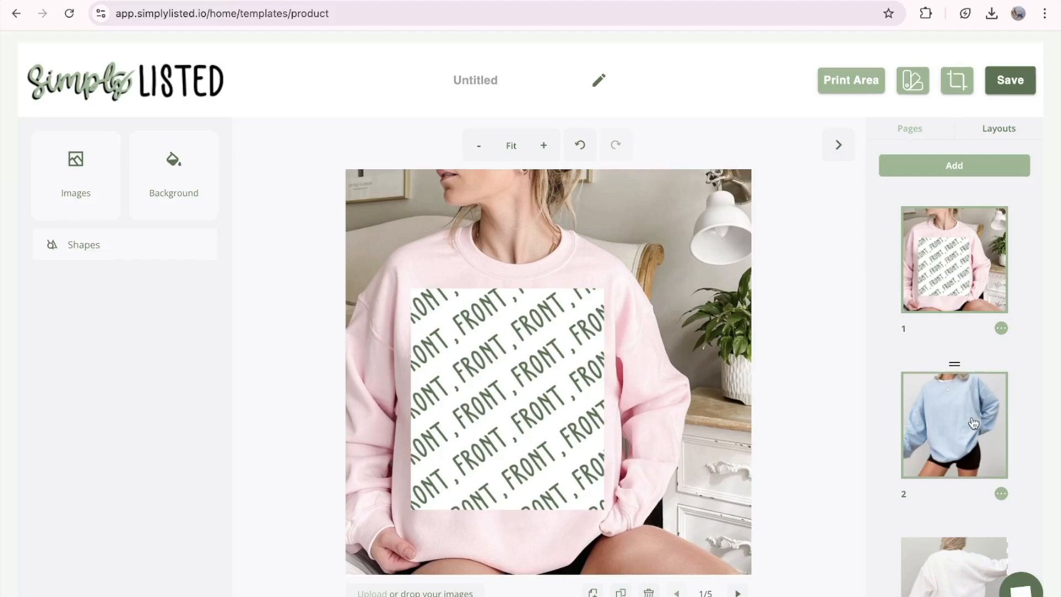
left_click(974, 423)
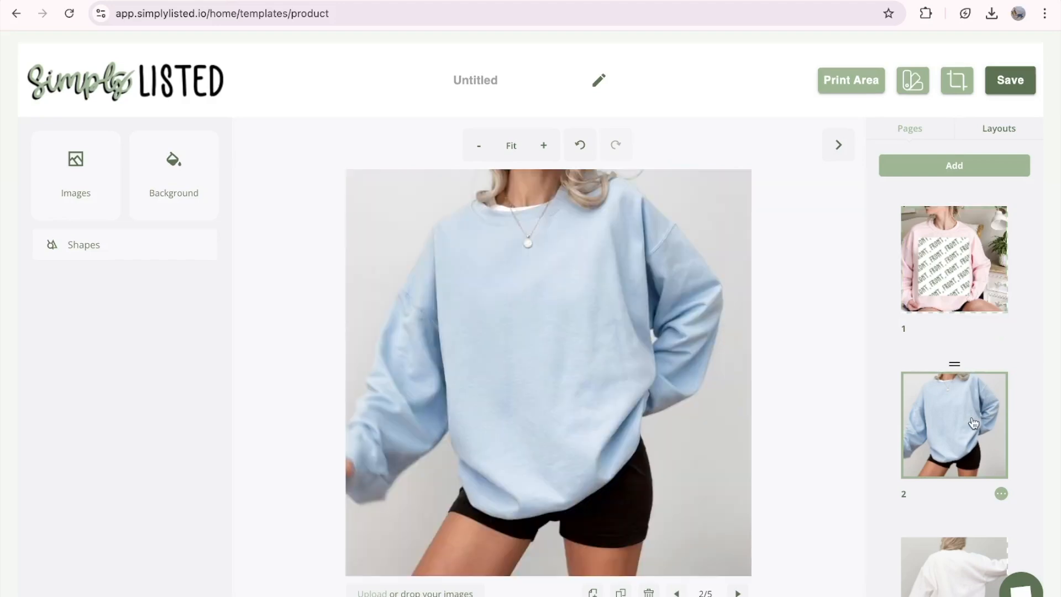
left_click(860, 80)
left_click(838, 138)
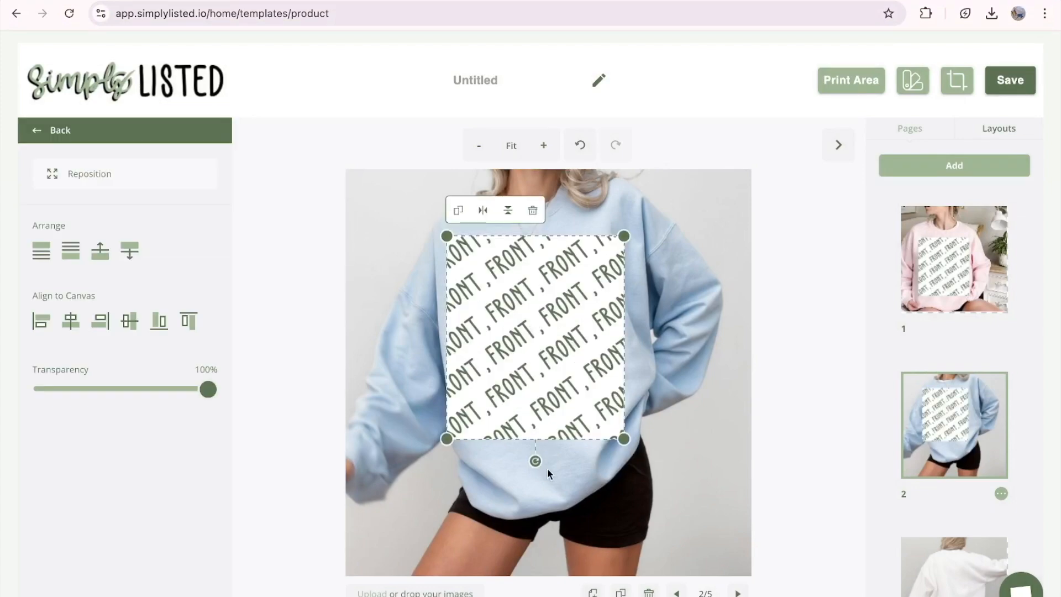
mouse_move(536, 462)
left_mouse_down()
mouse_move(545, 457)
mouse_move(537, 461)
left_mouse_up()
left_click_drag(561, 376, 565, 377)
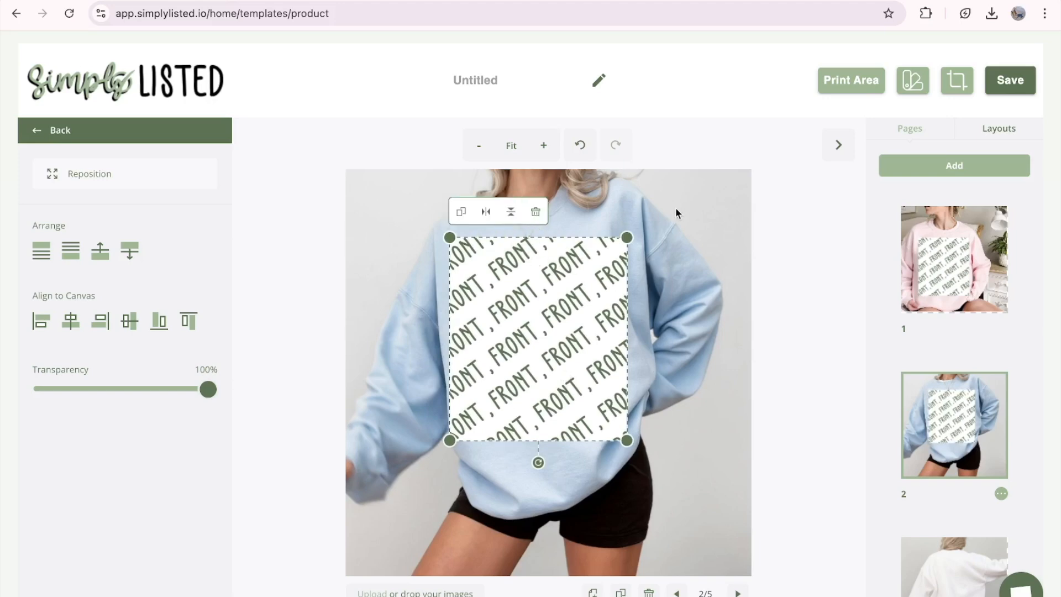
left_click(786, 222)
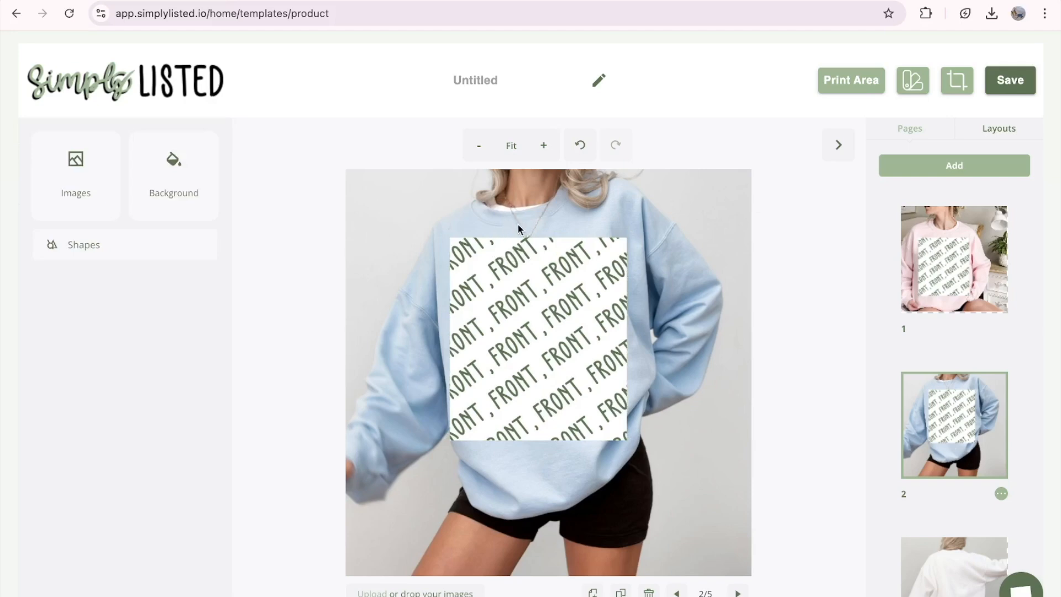
Shrink the blue sweatshirt's Front print area slightly so it fits within the body of the garment.
left_click(593, 330)
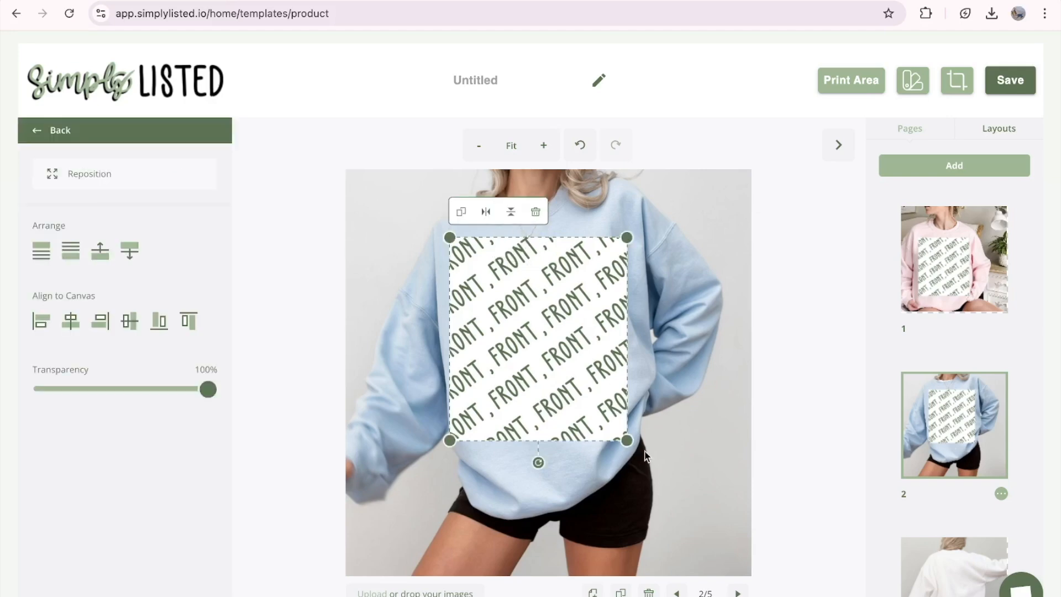
left_click_drag(629, 441, 617, 432)
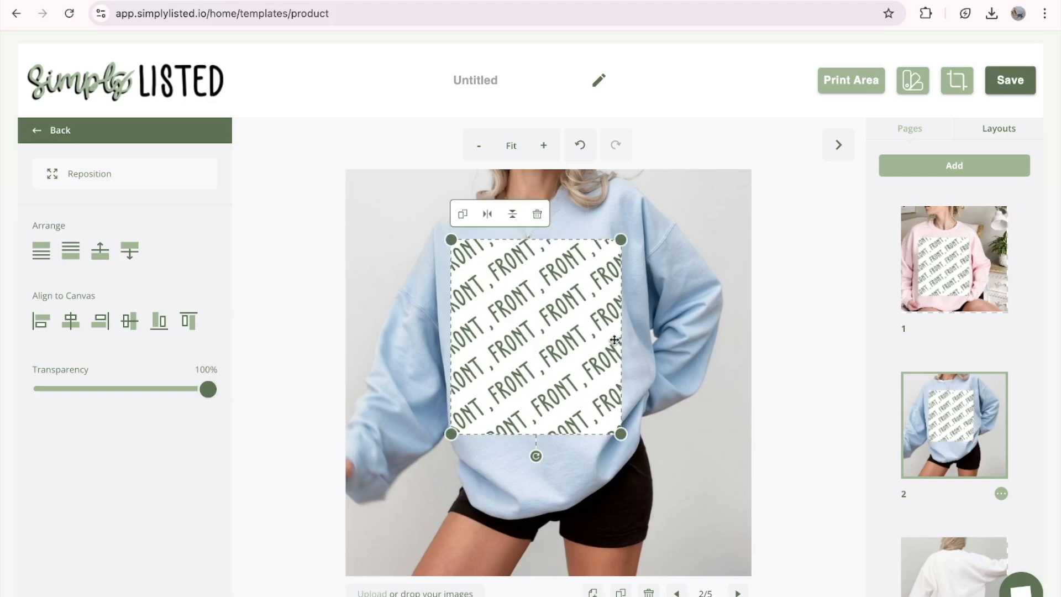
left_click_drag(621, 434, 620, 432)
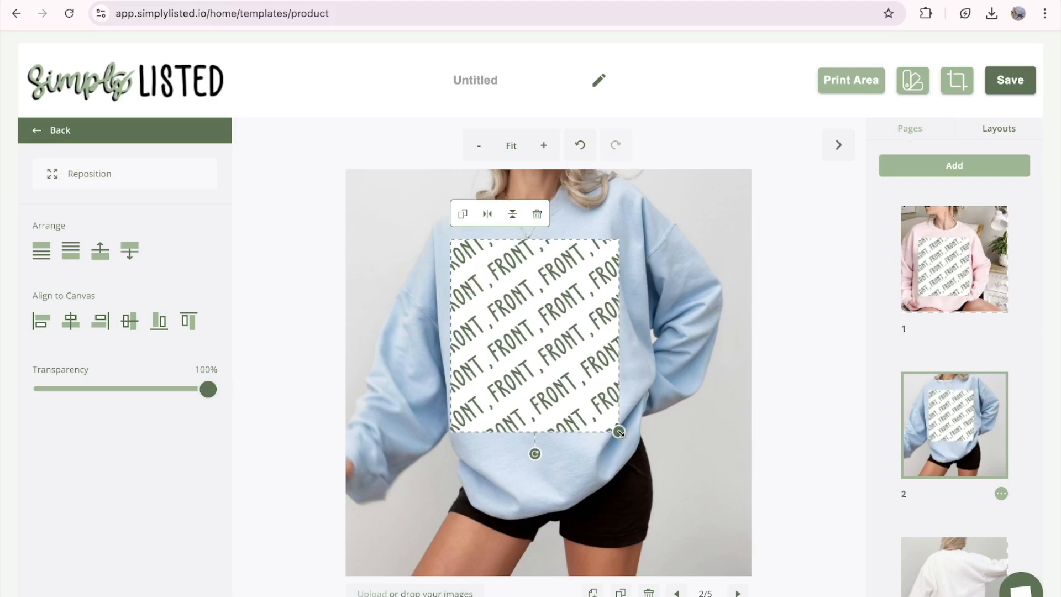
left_click(768, 396)
Add the Back print area to the white sweatshirt on page 3, then enlarge and center it on the back.
scroll(957, 457, "down", 3)
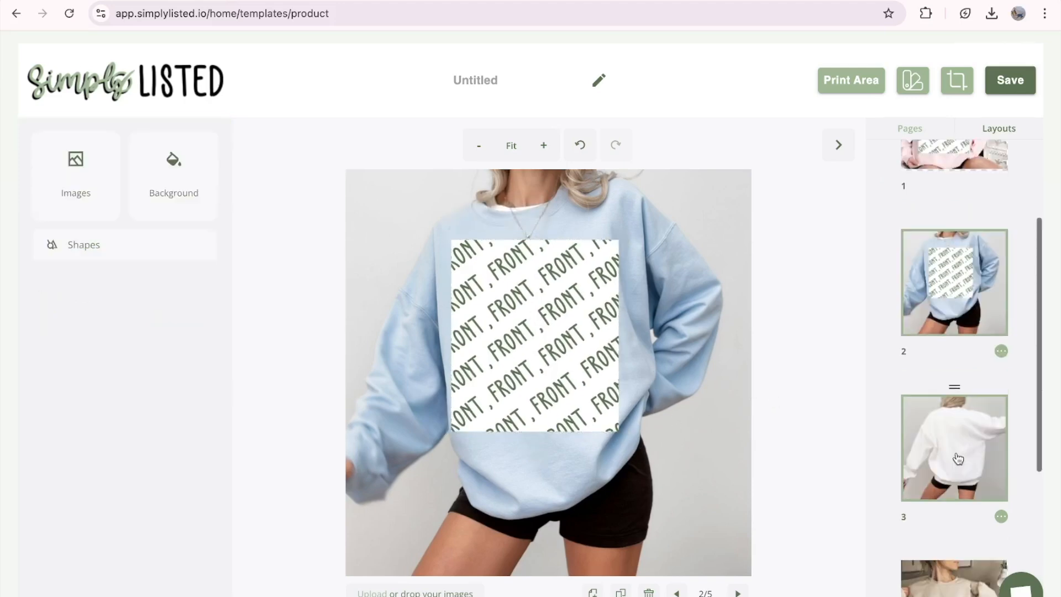
left_click(958, 458)
left_click(840, 80)
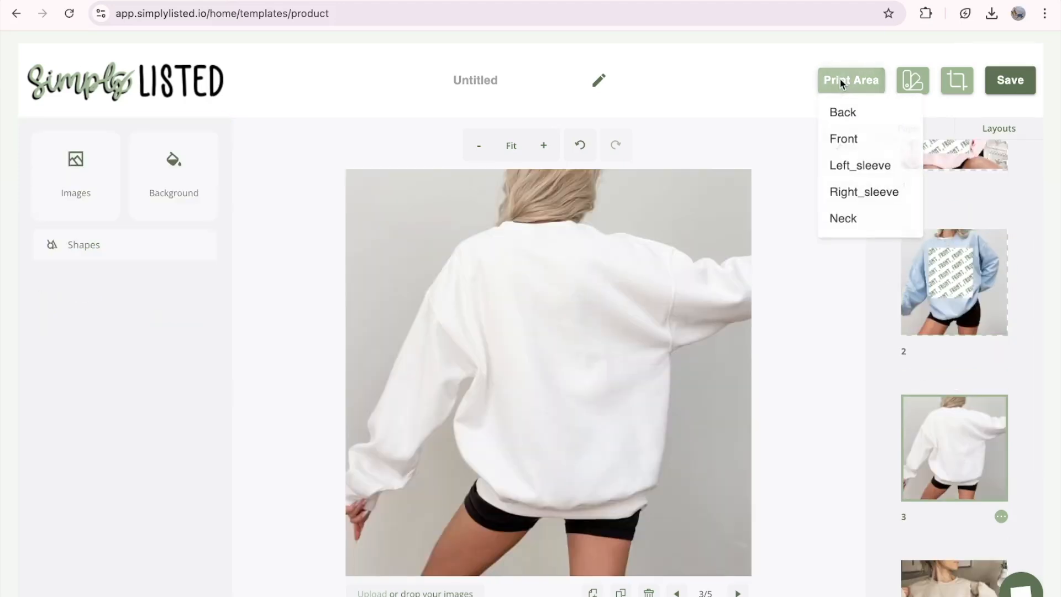
left_click(851, 112)
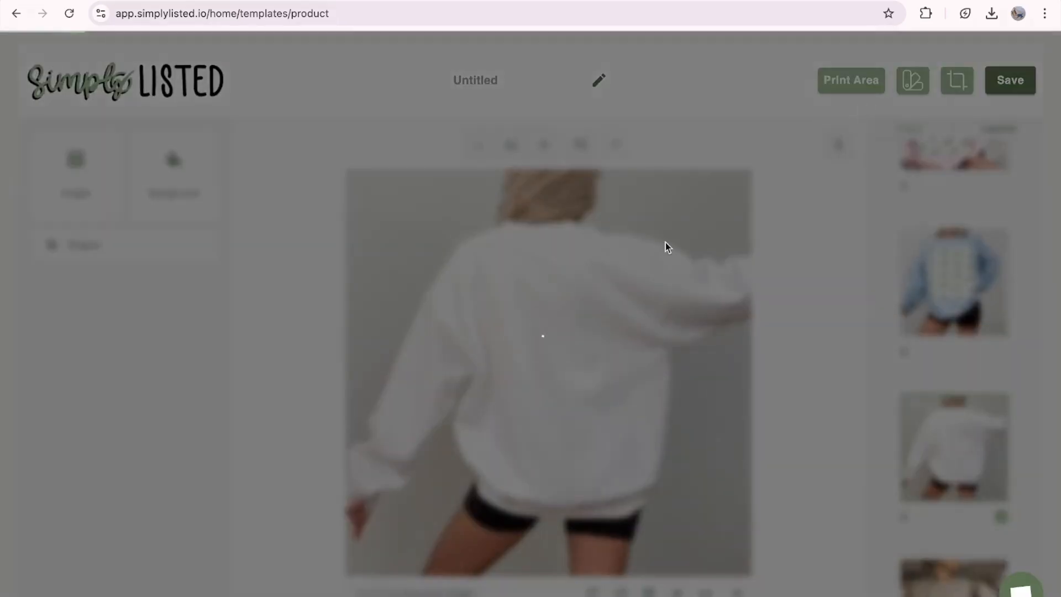
left_click_drag(495, 314, 457, 258)
left_click_drag(567, 346, 562, 349)
left_click_drag(638, 260, 639, 258)
left_click_drag(610, 352, 611, 353)
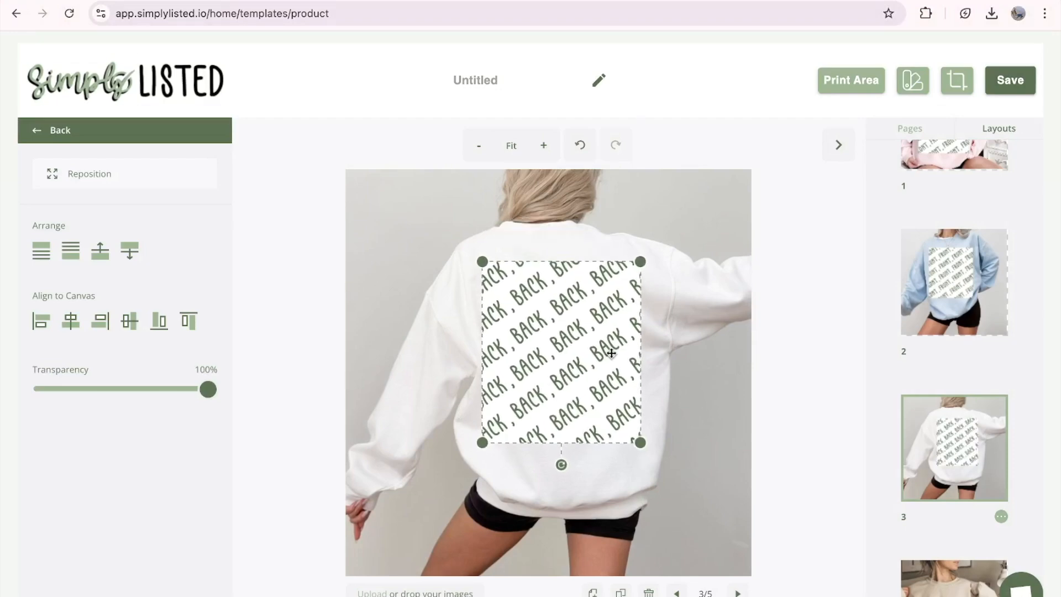
left_click(788, 368)
Add the Front print area to the beige sweatshirt on page 4, then enlarge and center it on the chest.
scroll(961, 442, "down", 3)
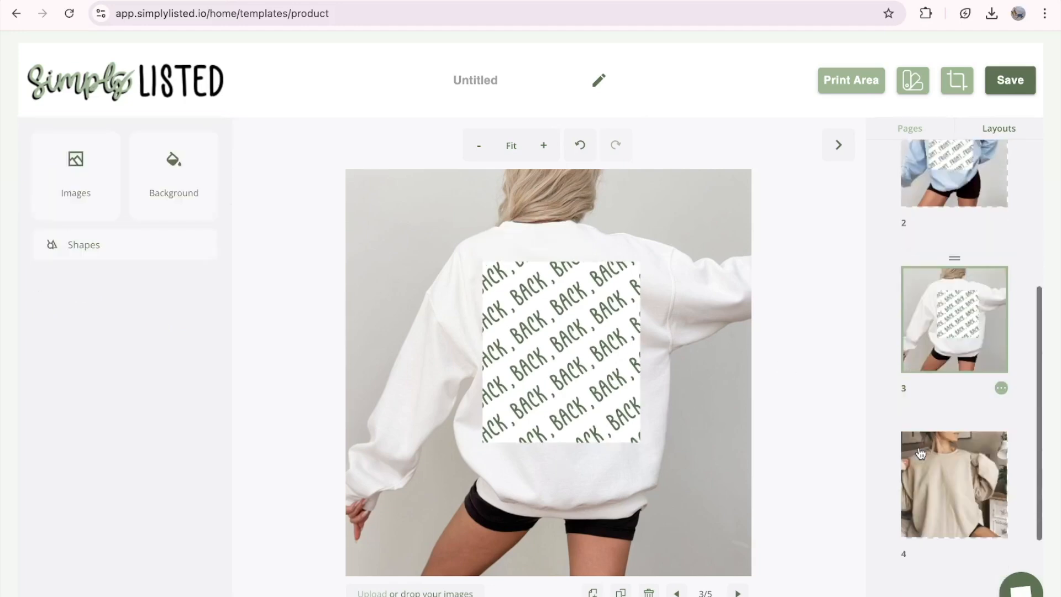
left_click(960, 486)
left_click(848, 80)
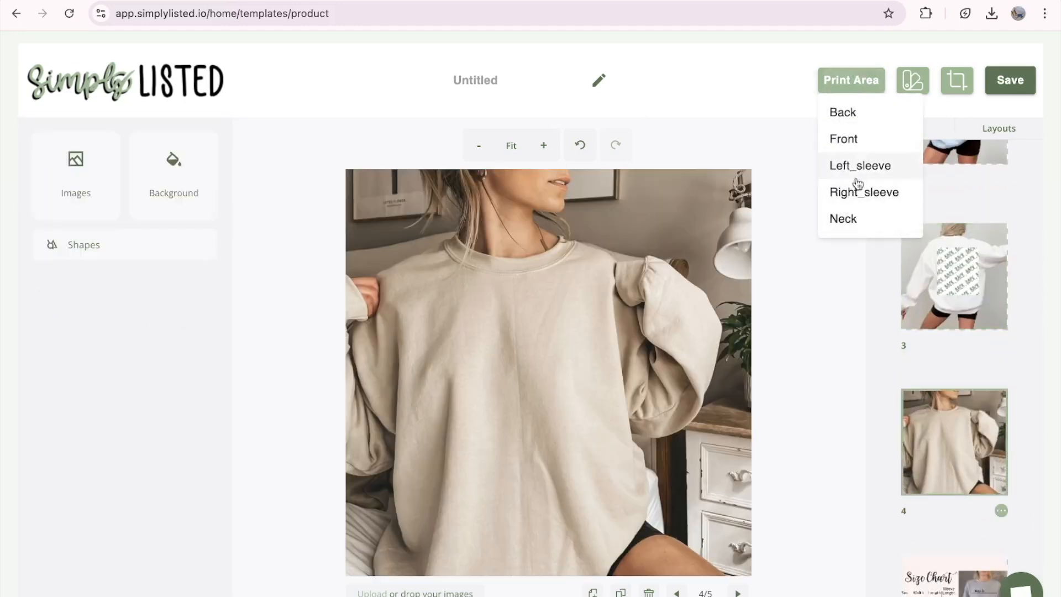
left_click(851, 139)
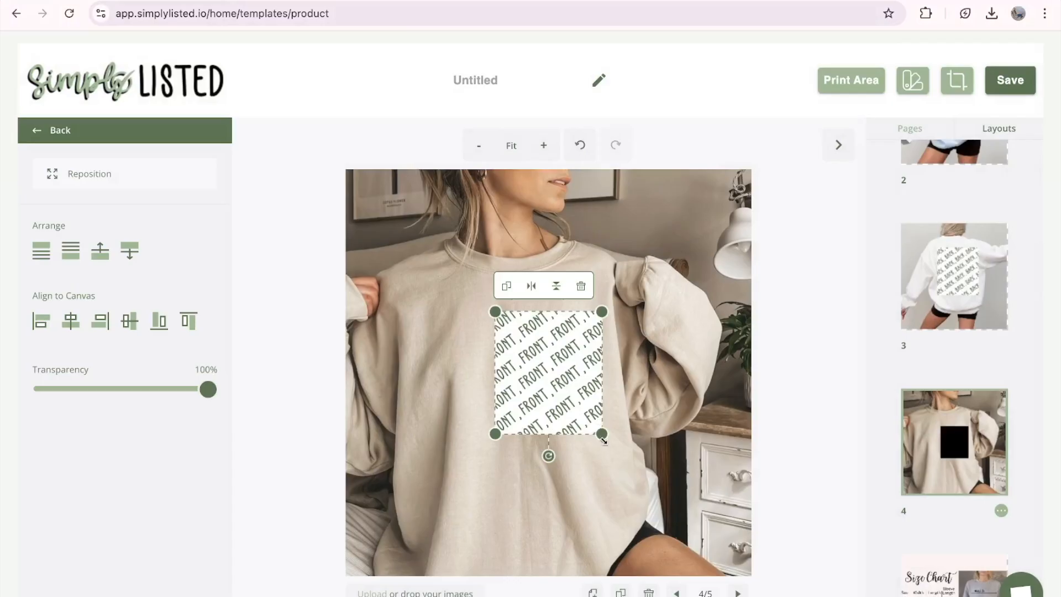
left_click_drag(603, 436, 692, 537)
left_click_drag(635, 485, 549, 470)
left_click_drag(607, 523, 596, 510)
left_click_drag(544, 474, 549, 472)
Name the Size Chart page (page 5) "ignorevideo".
scroll(954, 387, "down", 2)
left_click(988, 511)
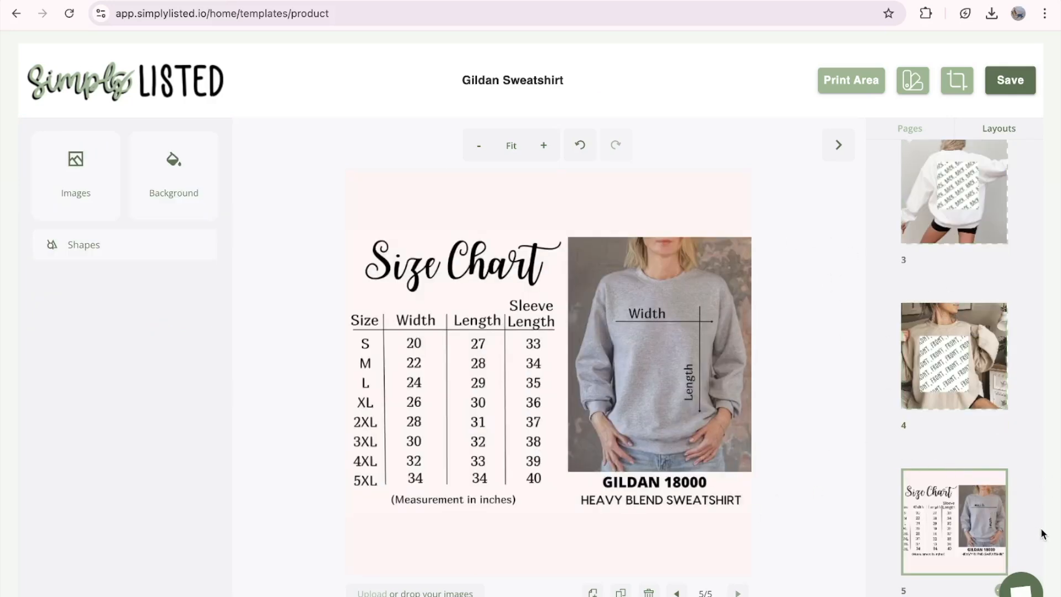
scroll(1042, 535, "down", 1)
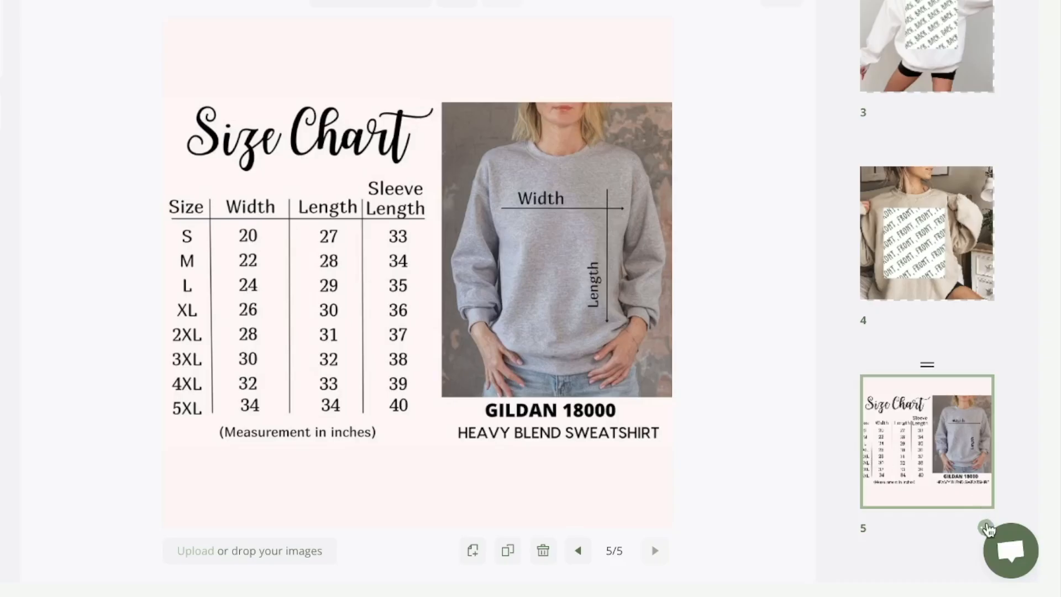
left_click(986, 531)
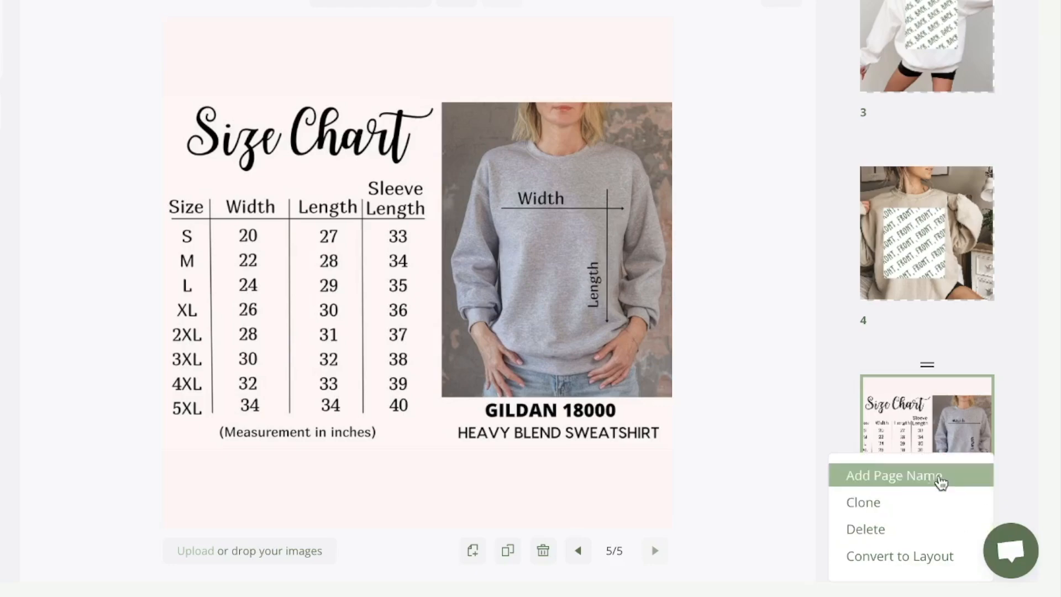
left_click(900, 481)
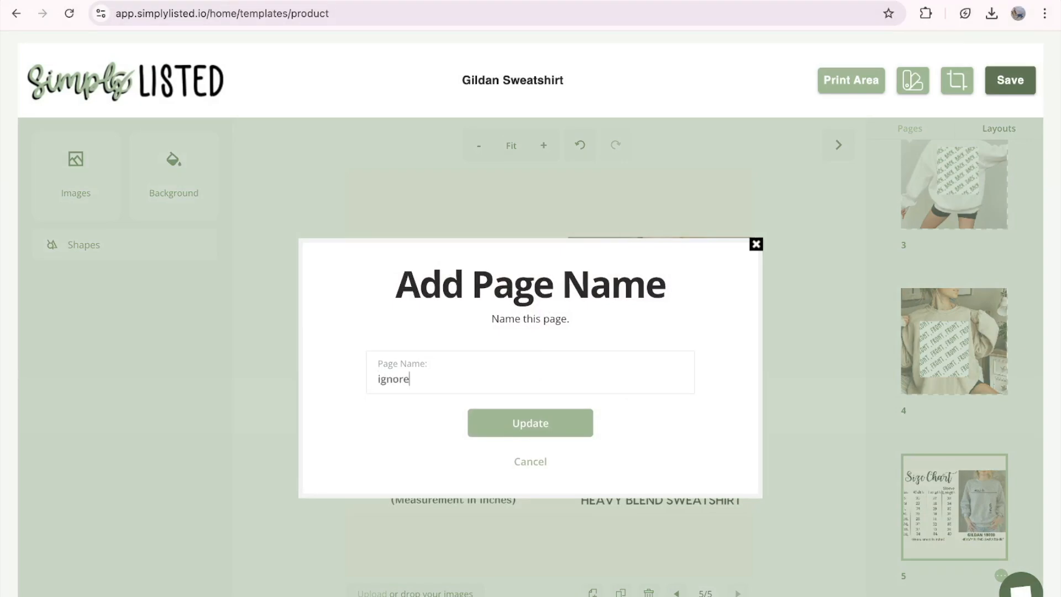
left_click(507, 427)
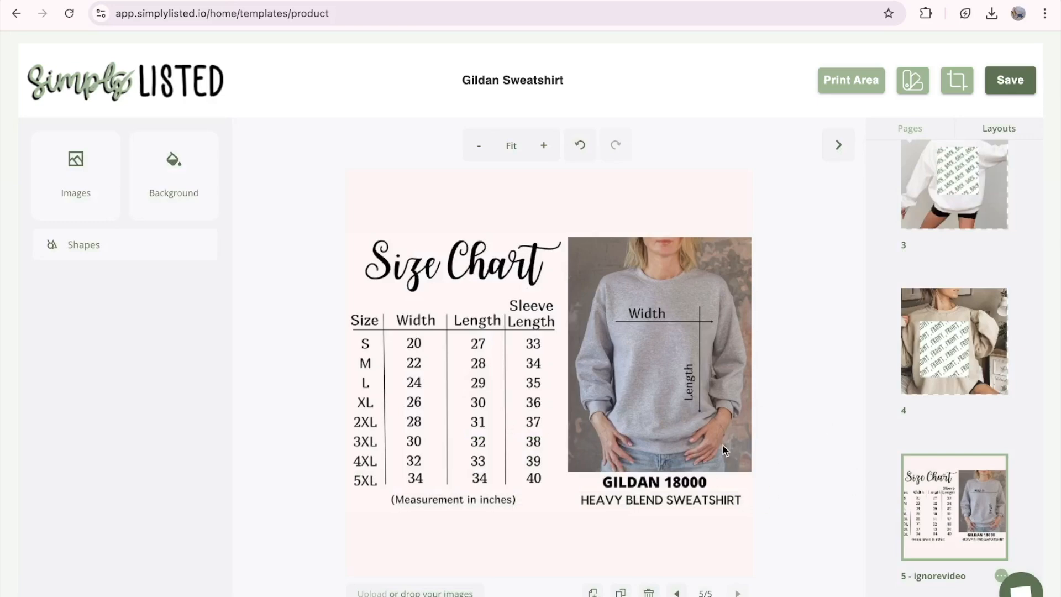
Set the transparency of the Front print area on page 1's pink sweatshirt to 92%.
scroll(953, 252, "up", 7)
left_click(954, 252)
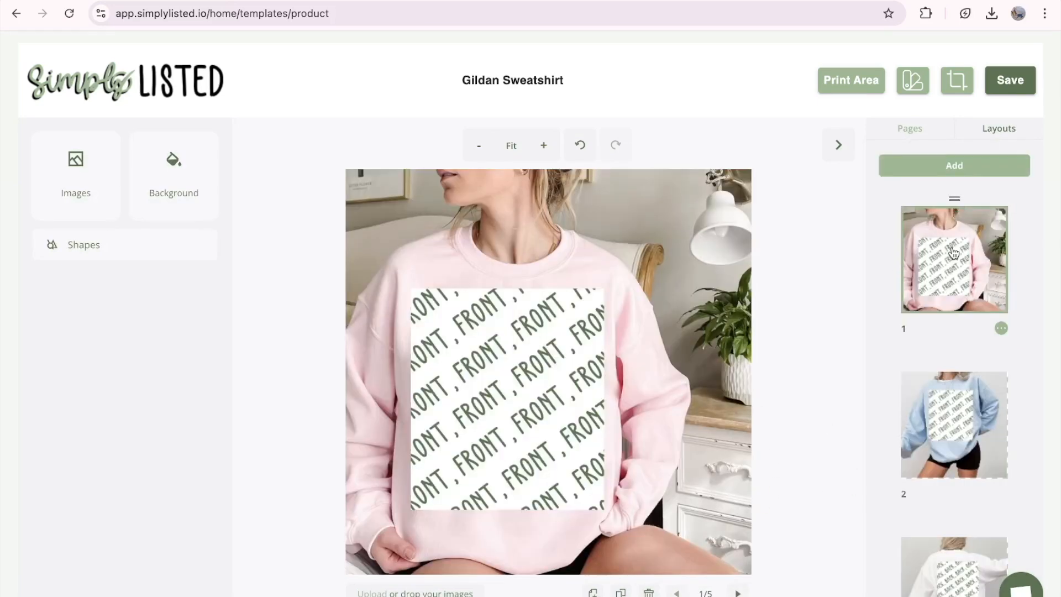
left_click(516, 389)
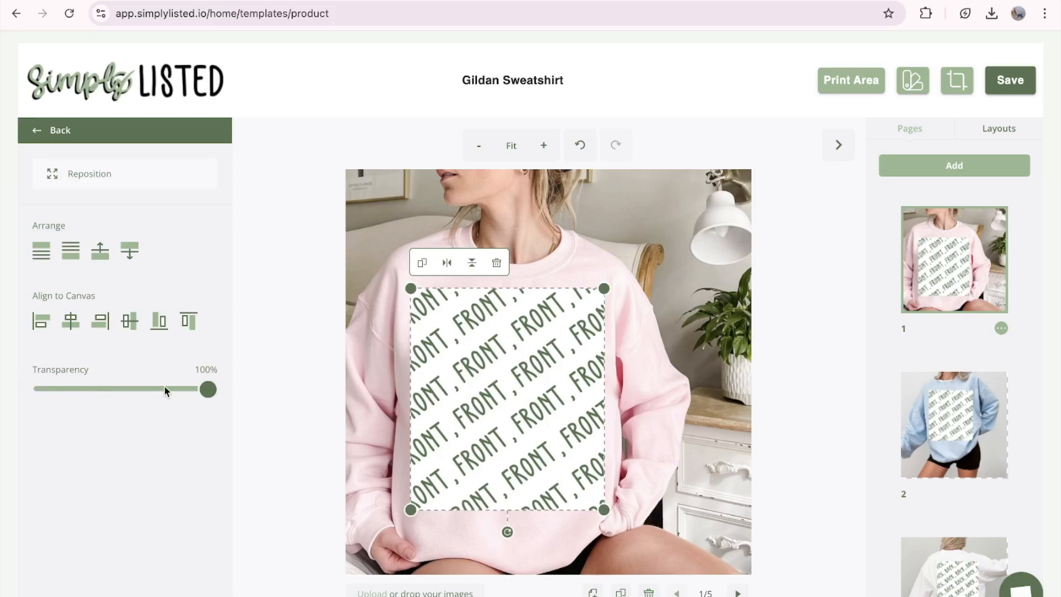
left_click_drag(209, 394, 195, 401)
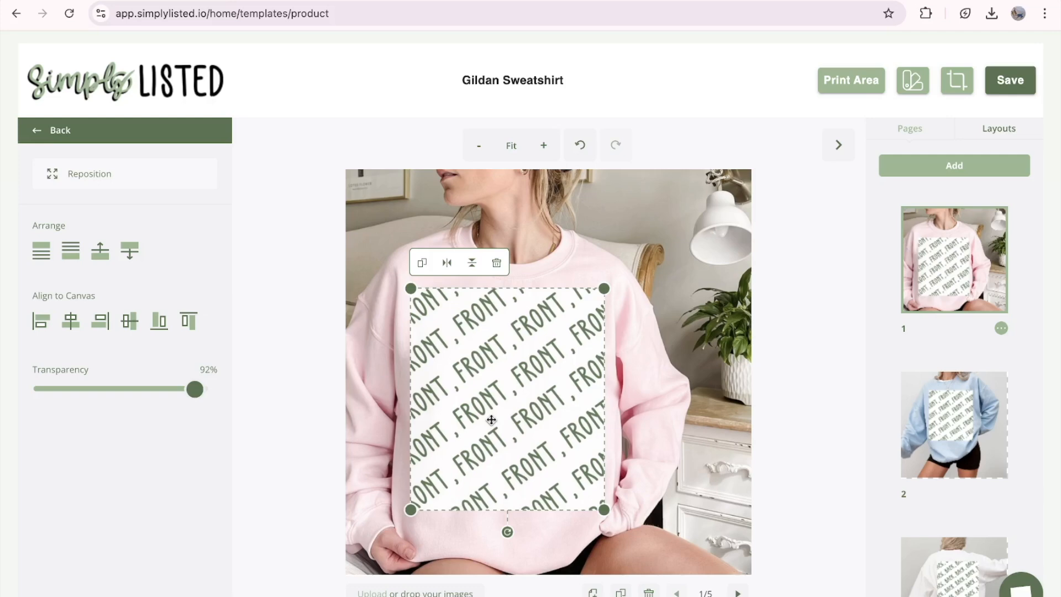
Slightly lower the transparency value of the Front print area on page 2's blue sweatshirt.
left_click(955, 431)
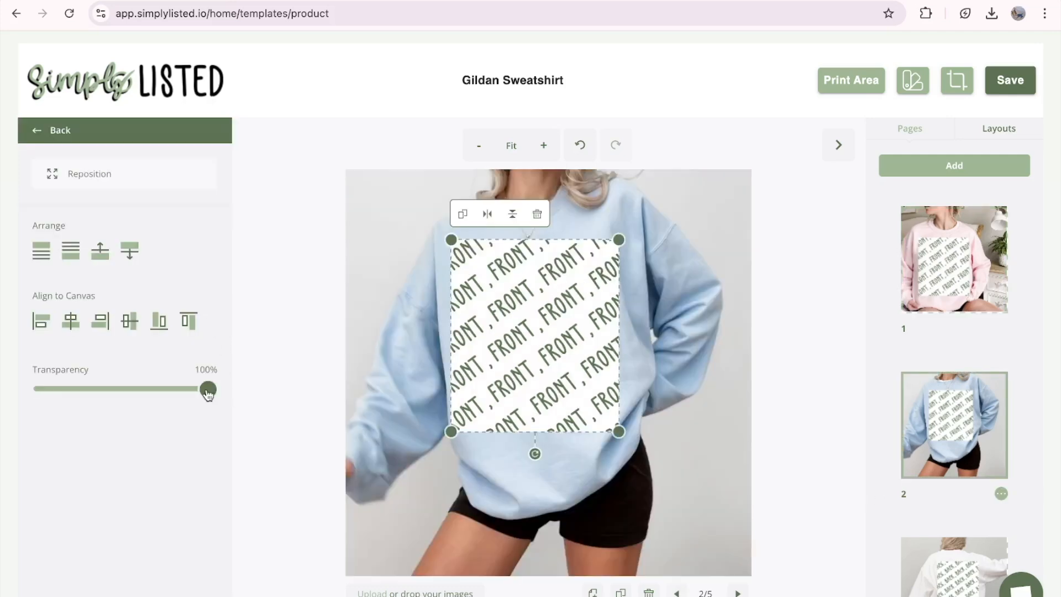
left_click_drag(205, 390, 197, 405)
left_click(808, 393)
Slightly lower the transparency value of the Back print area on page 3's white sweatshirt.
scroll(948, 514, "down", 2)
left_click(948, 498)
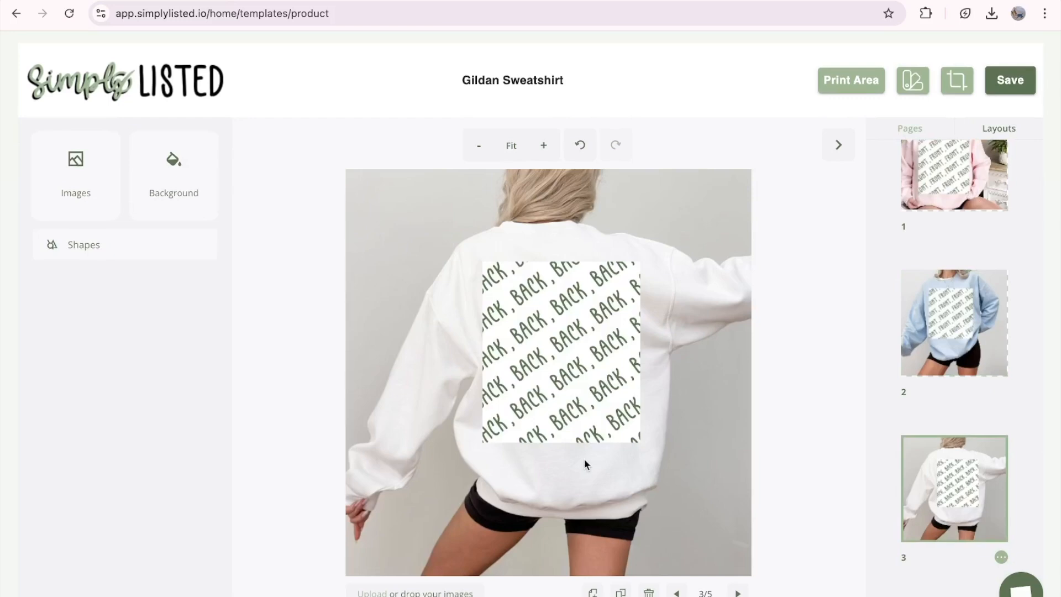
left_click(583, 366)
left_click_drag(208, 390, 196, 389)
Set the transparency of the Front print area on page 4's beige sweatshirt to 93% and save the template.
left_click(839, 145)
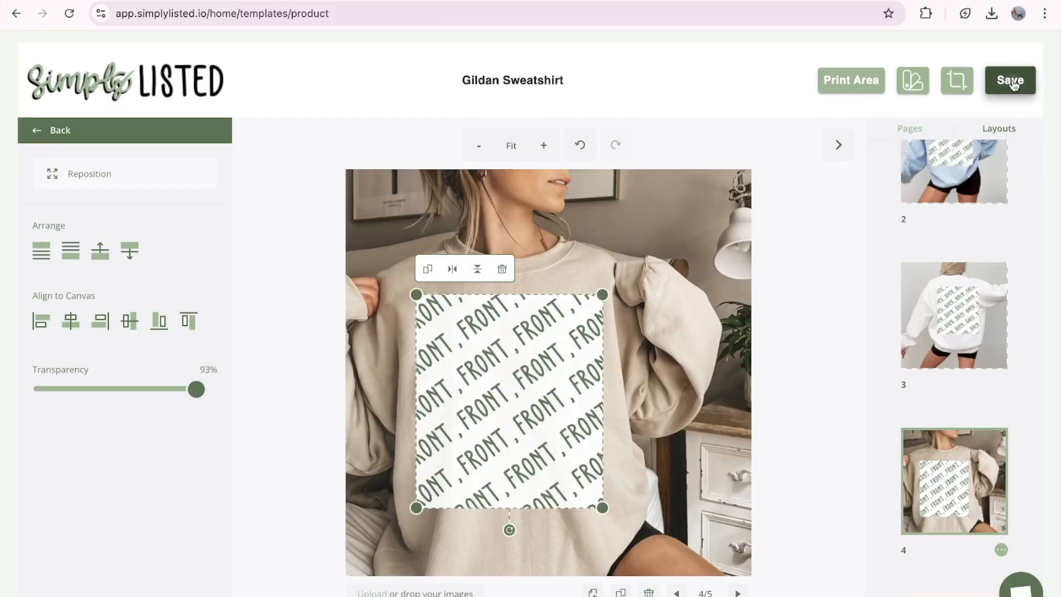
left_click(1012, 81)
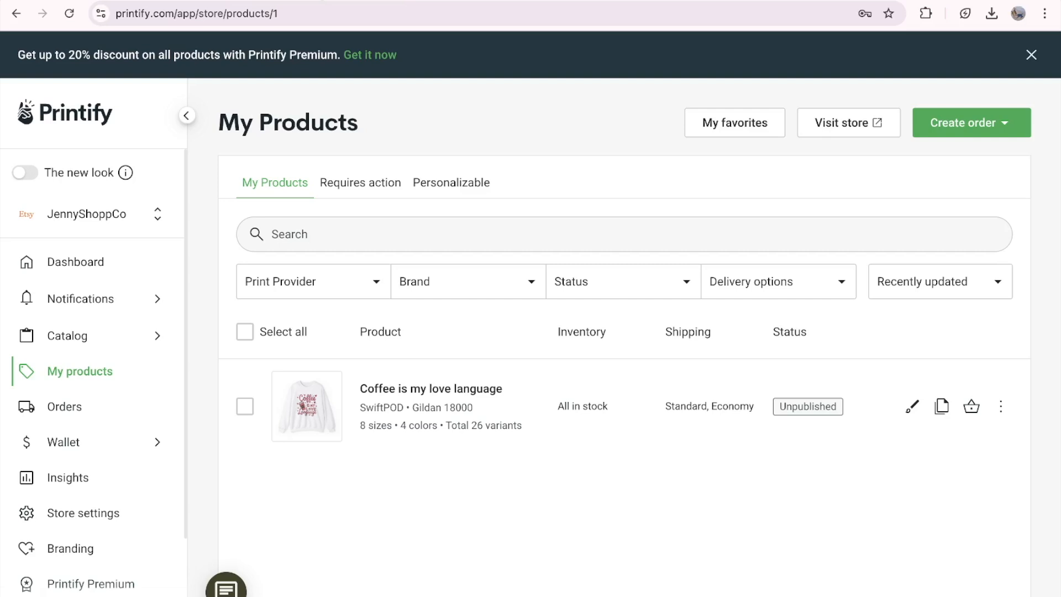
In Printify, browse the women's sweatshirts catalog and open the Gildan 18000 Unisex Heavy Blend Crewneck Sweatshirt.
mouse_move(132, 348)
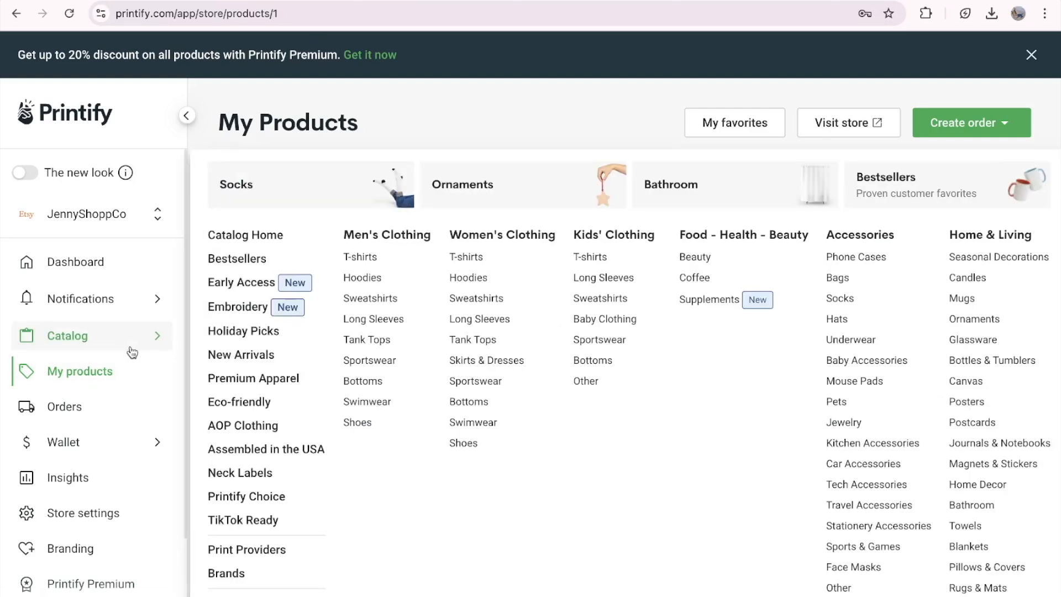
left_click(485, 298)
scroll(611, 367, "down", 3)
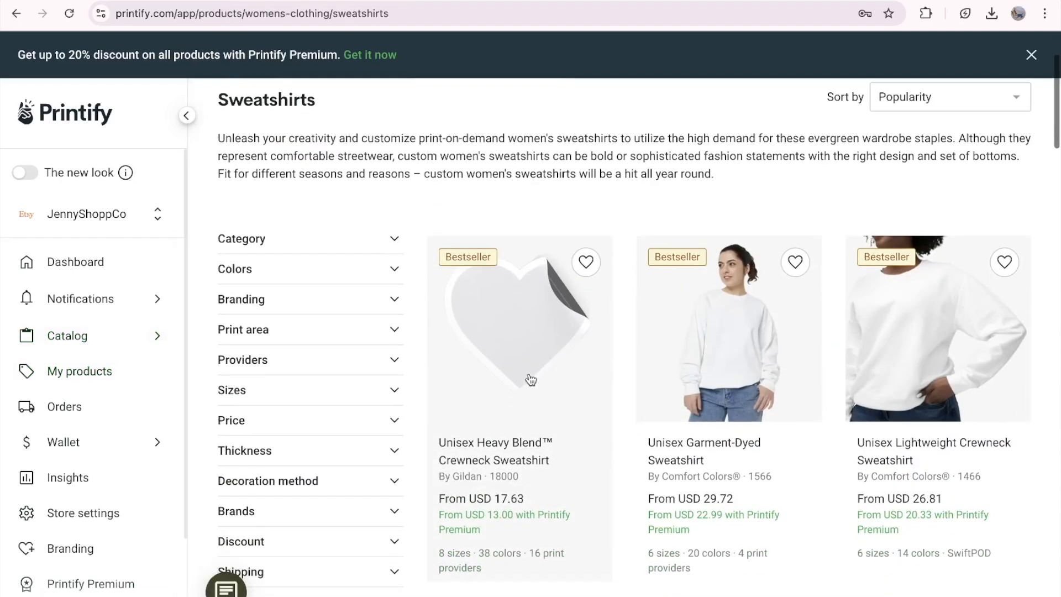
left_click(530, 379)
Choose the fulfilment provider manually and start designing the sweatshirt with SwiftPOD.
scroll(529, 374, "down", 6)
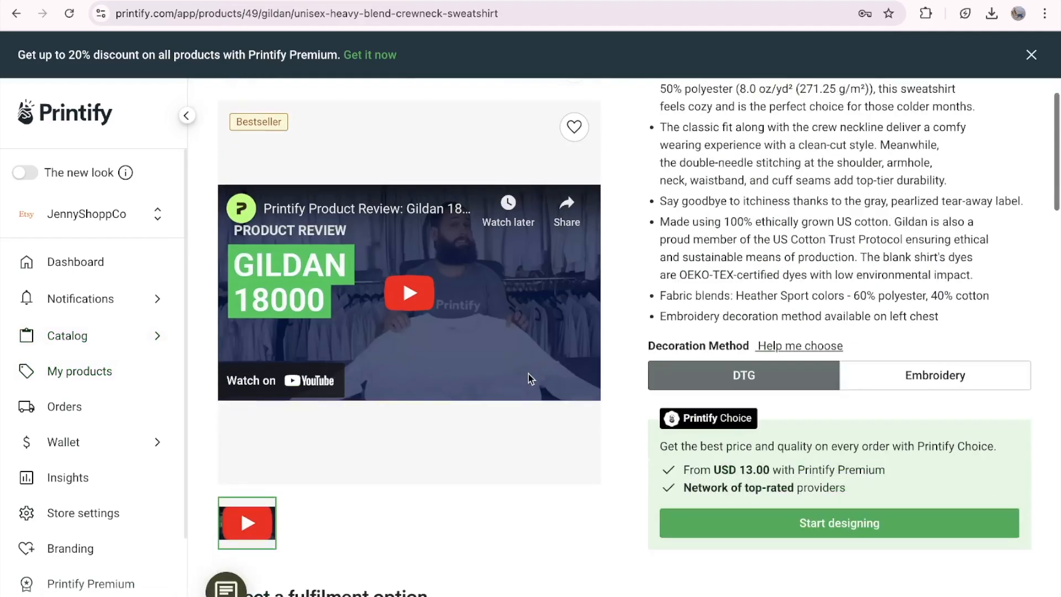
left_click(447, 423)
scroll(500, 526, "down", 4)
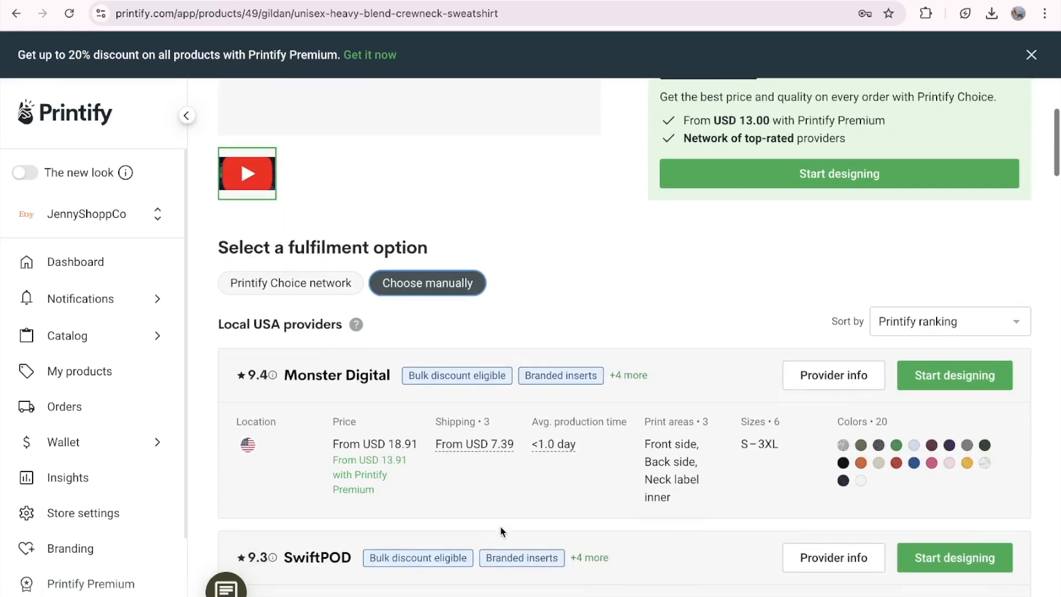
scroll(501, 528, "down", 2)
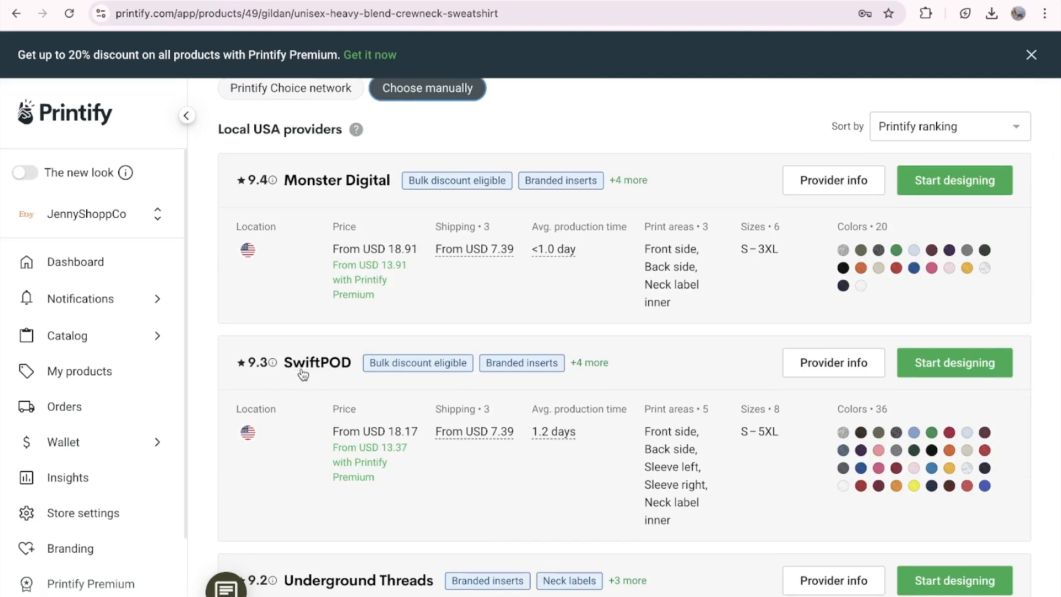
left_click(964, 369)
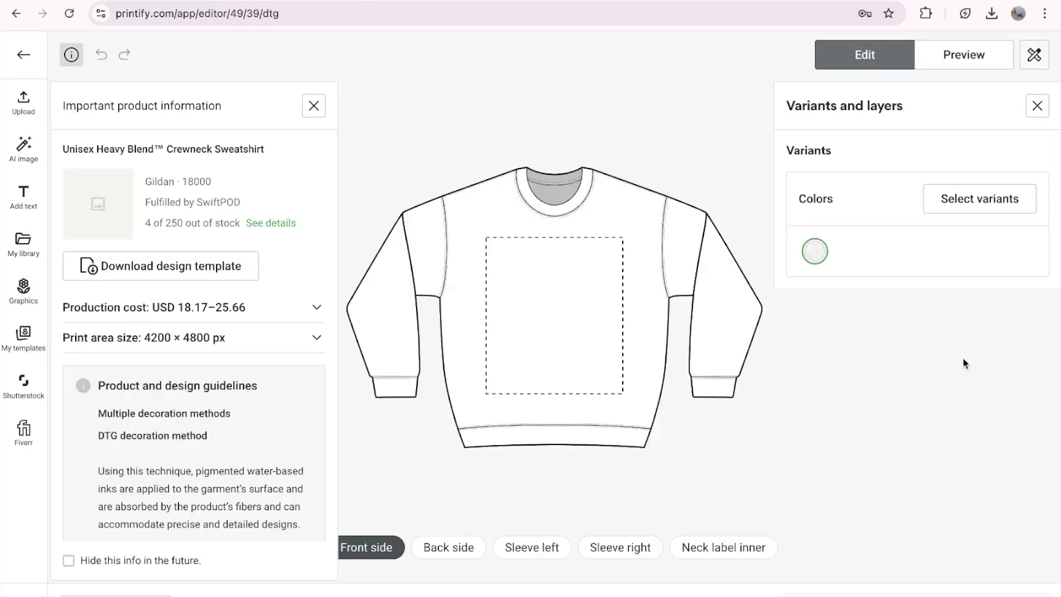
Add the Sand, Light Blue and Light Pink color variants to the sweatshirt alongside White.
left_click(980, 194)
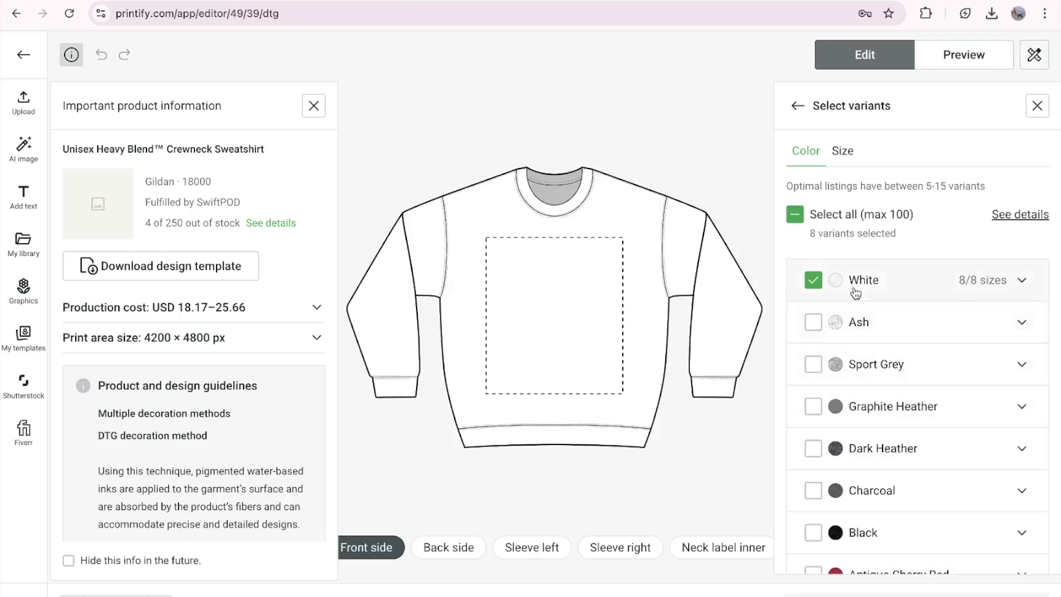
scroll(855, 295, "down", 5)
scroll(856, 295, "down", 6)
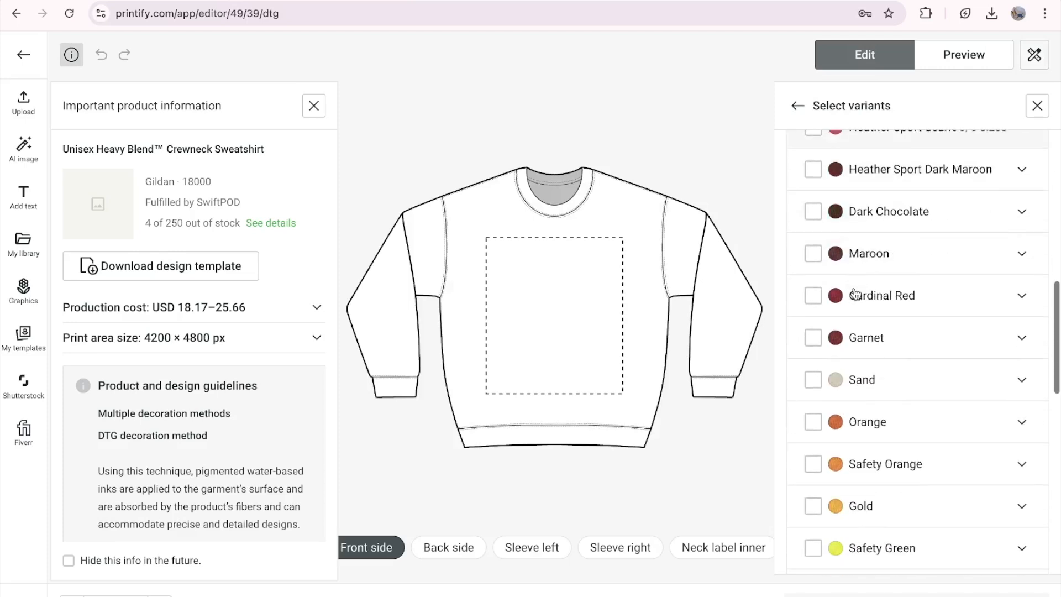
left_click(836, 388)
scroll(830, 381, "down", 8)
left_click(811, 379)
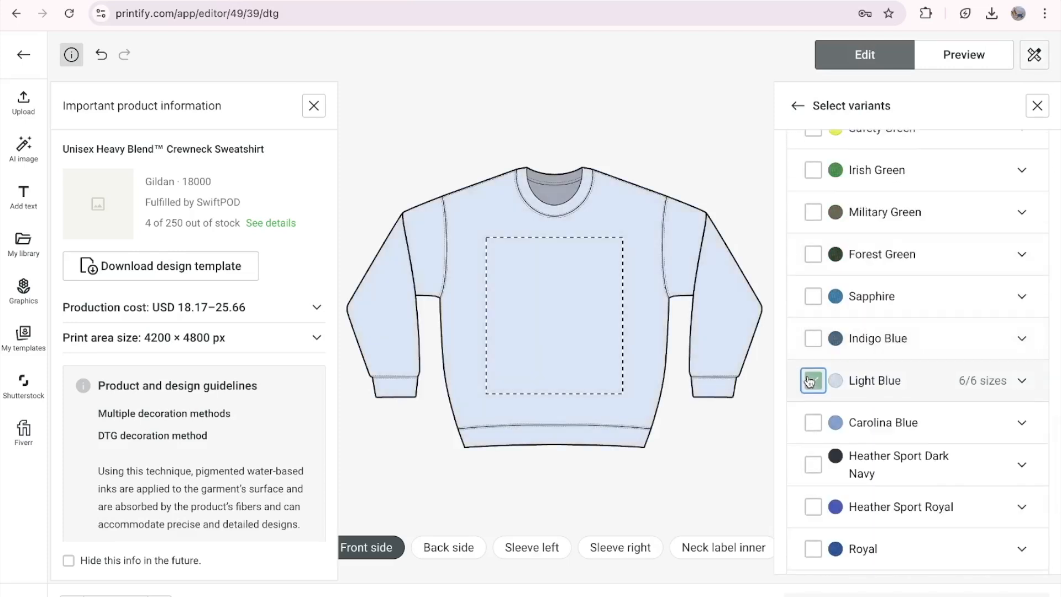
scroll(809, 379, "down", 4)
left_click(814, 456)
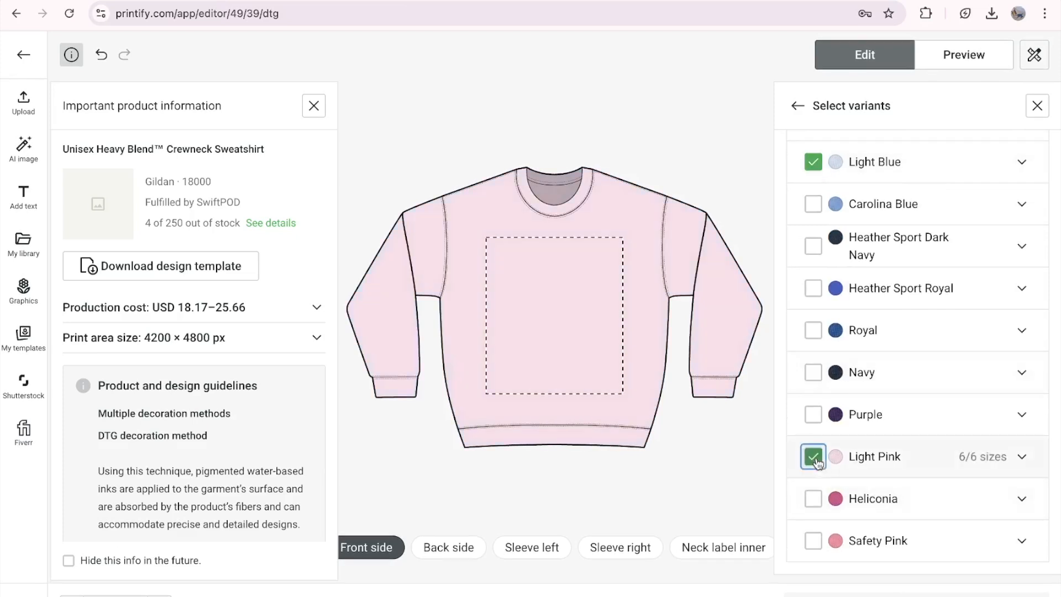
Shrink the front "Books Are My Therapy" design to 5 × 5 in, place it in the print area's upper-right corner, and switch to the back side.
mouse_move(63, 13)
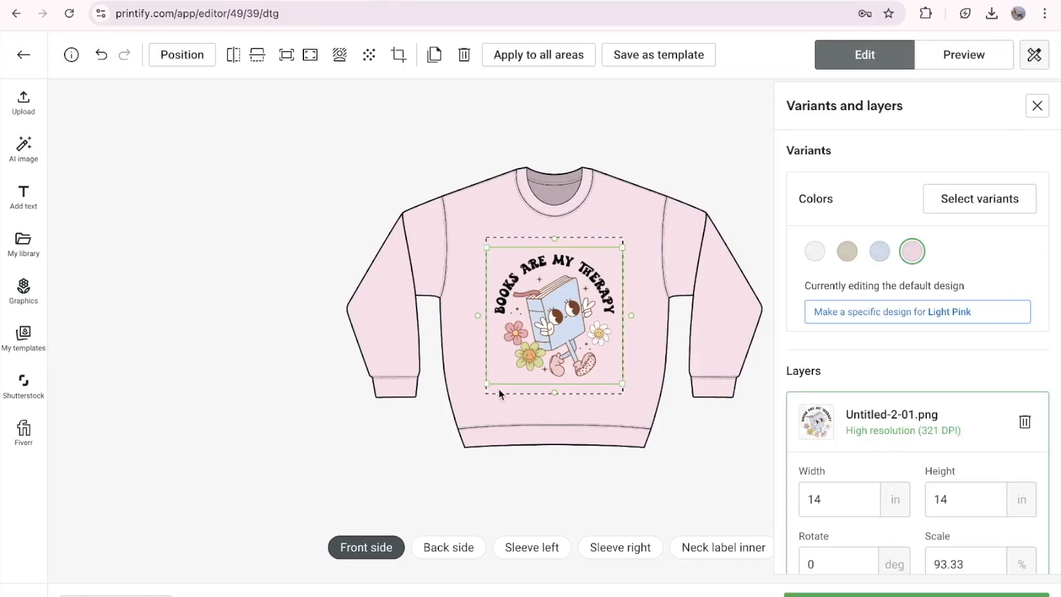
left_click_drag(488, 382, 591, 312)
left_click_drag(607, 274, 602, 267)
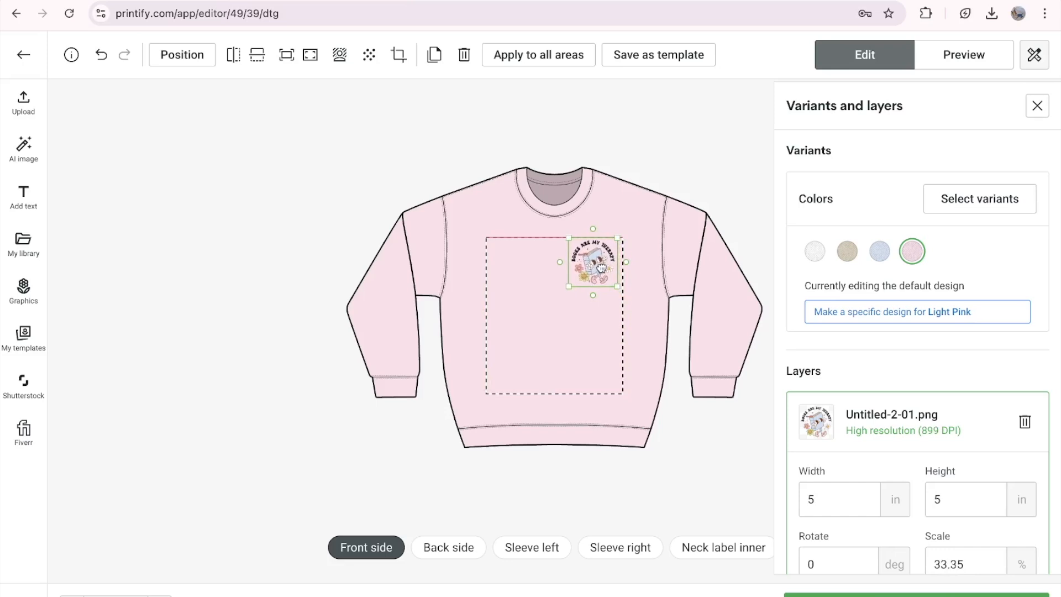
left_click(710, 221)
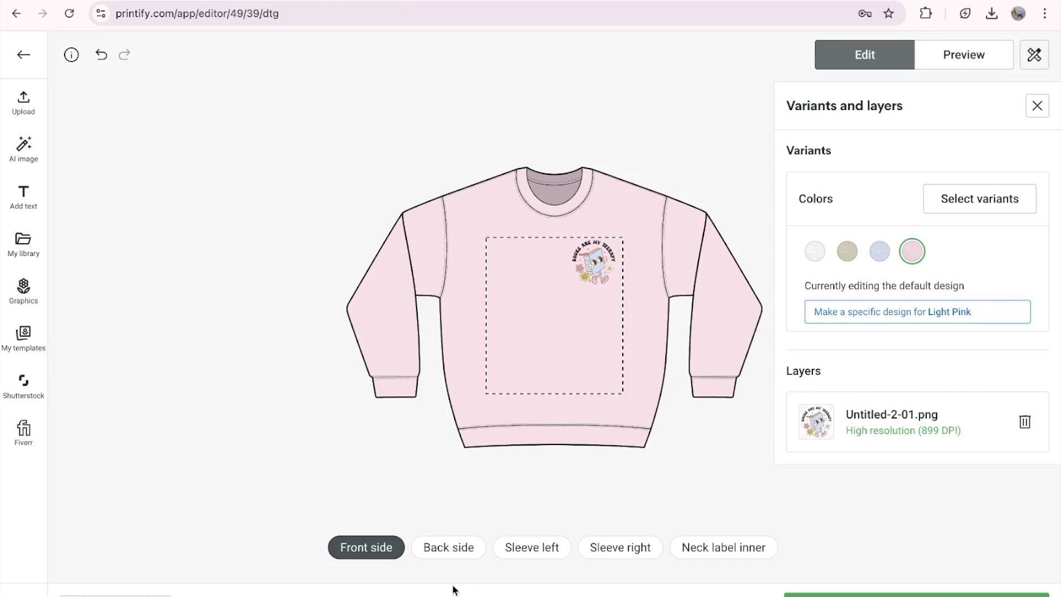
left_click(436, 550)
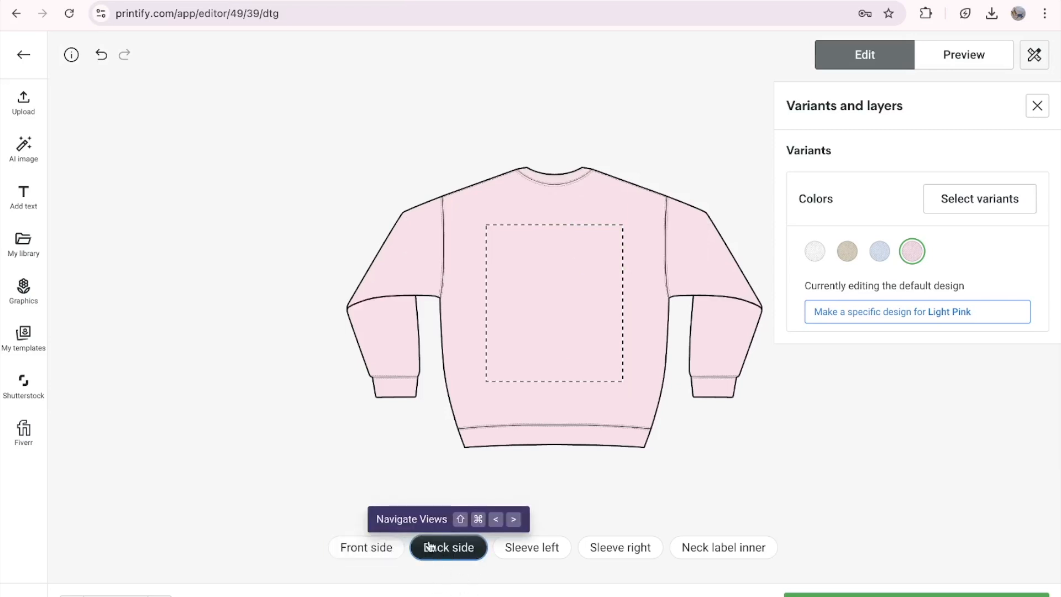
mouse_move(35, 5)
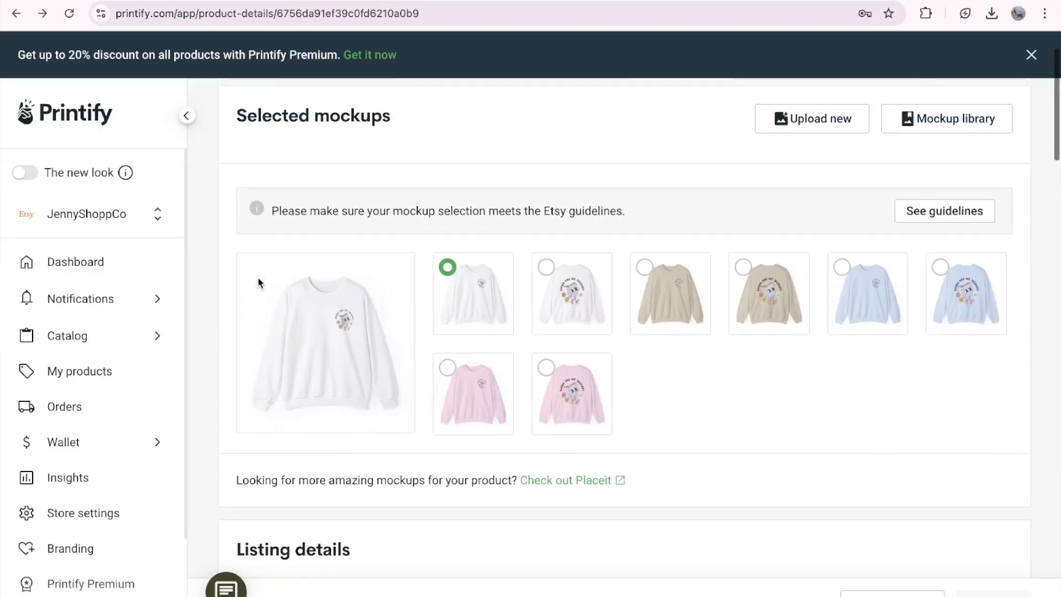
Look through the sweatshirt product's selected mockups and listing details.
scroll(257, 282, "down", 8)
scroll(258, 282, "down", 4)
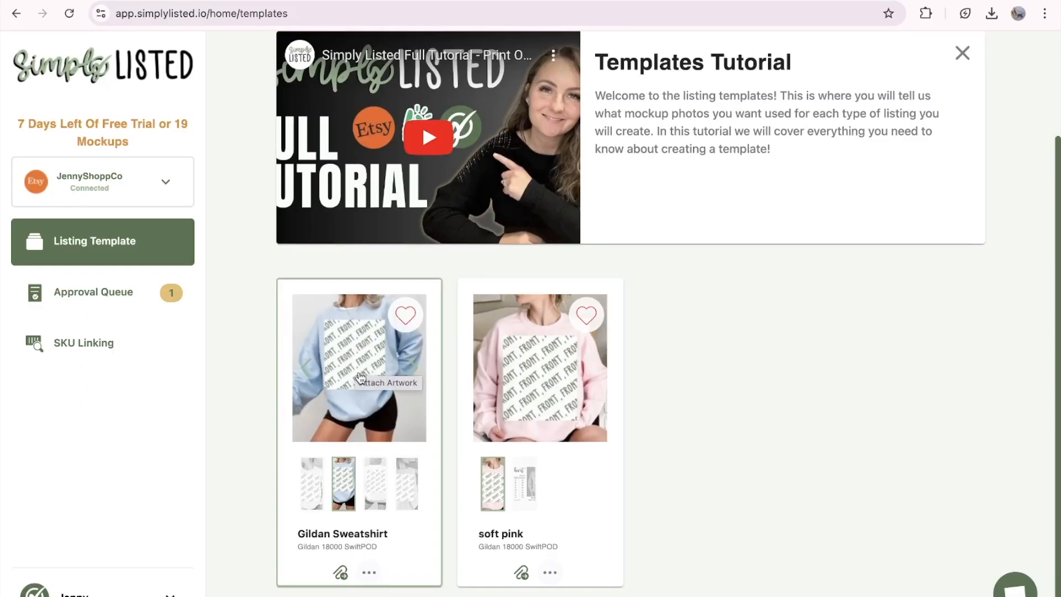
In Simply Listed, attach the "Reading is my therapy" product to the Gildan Sweatshirt template and create its mockup.
left_click(360, 377)
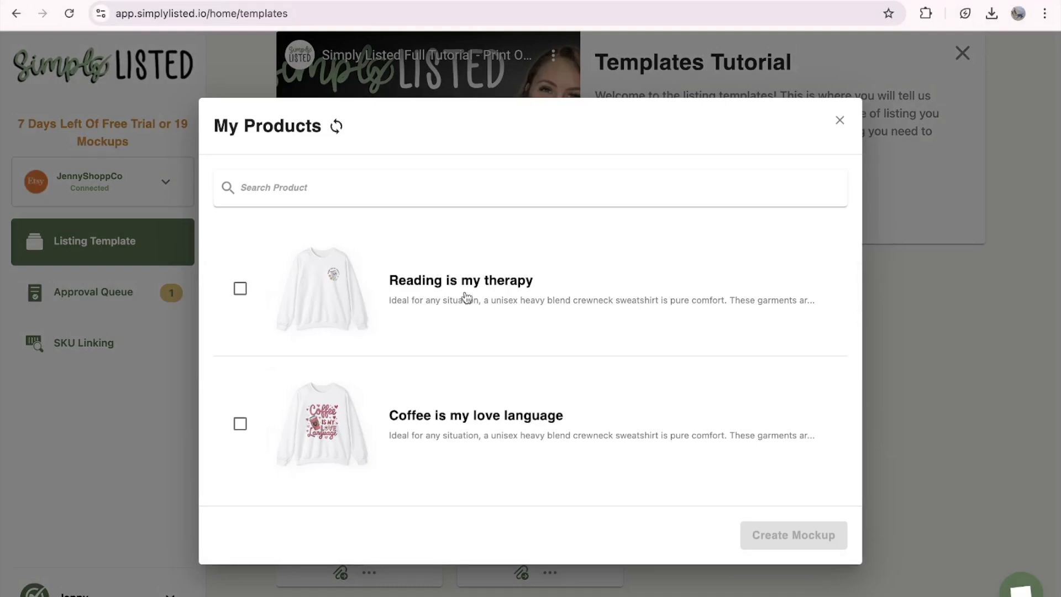
left_click(240, 290)
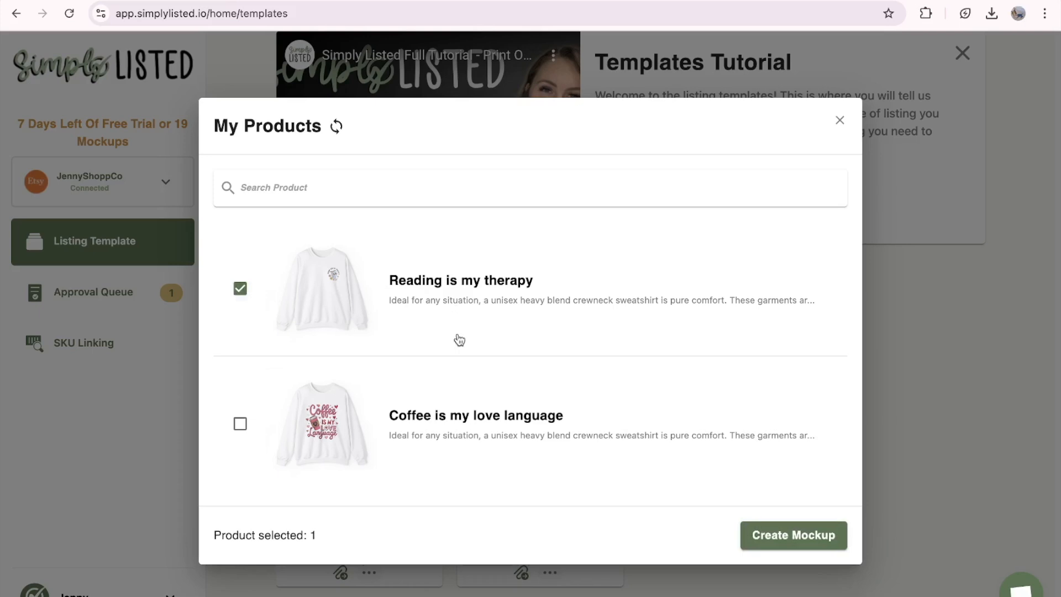
left_click(240, 426)
left_click(240, 426)
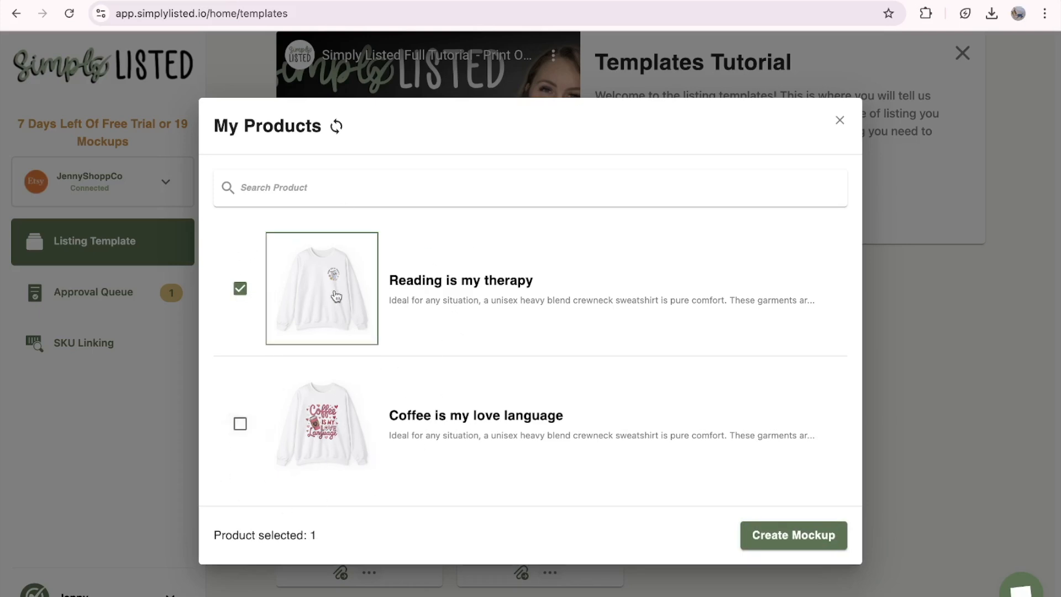
left_click(812, 535)
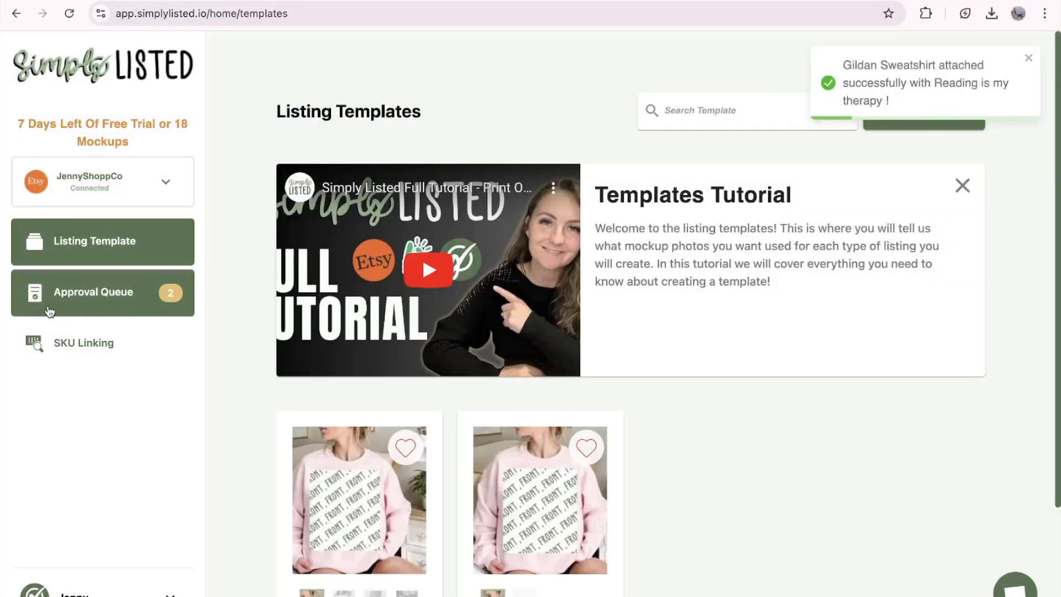
Open the Approval Queue and preview the Gildan Sweatshirt mockup images.
left_click(96, 303)
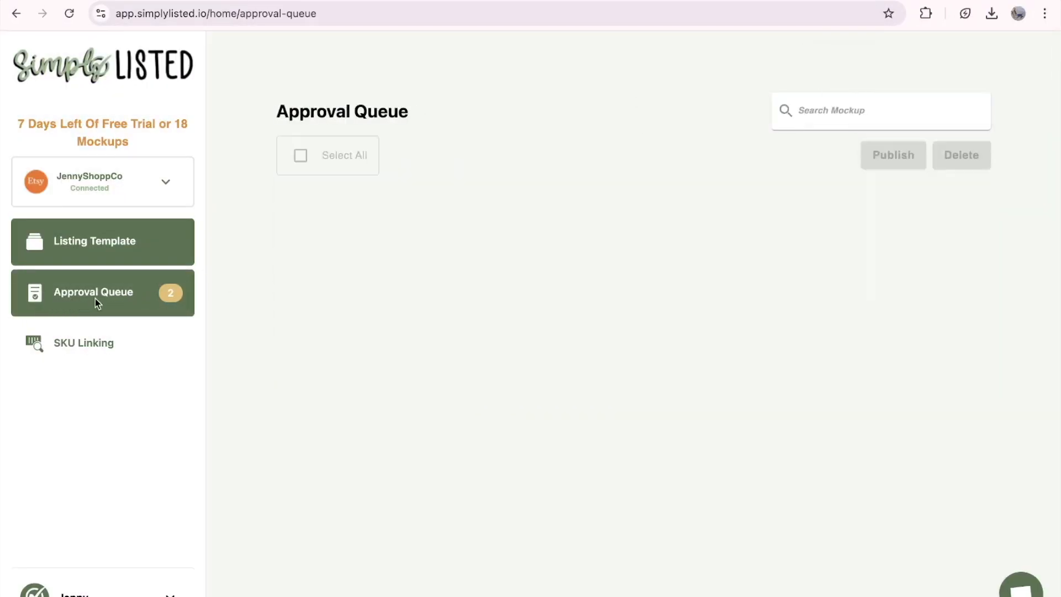
scroll(853, 182, "down", 2)
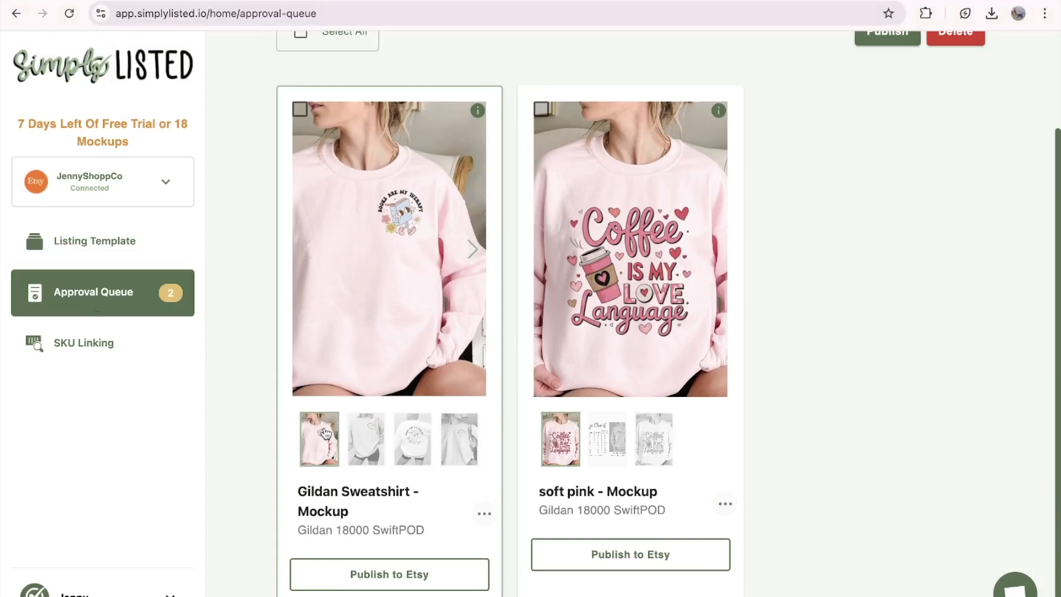
left_click(325, 434)
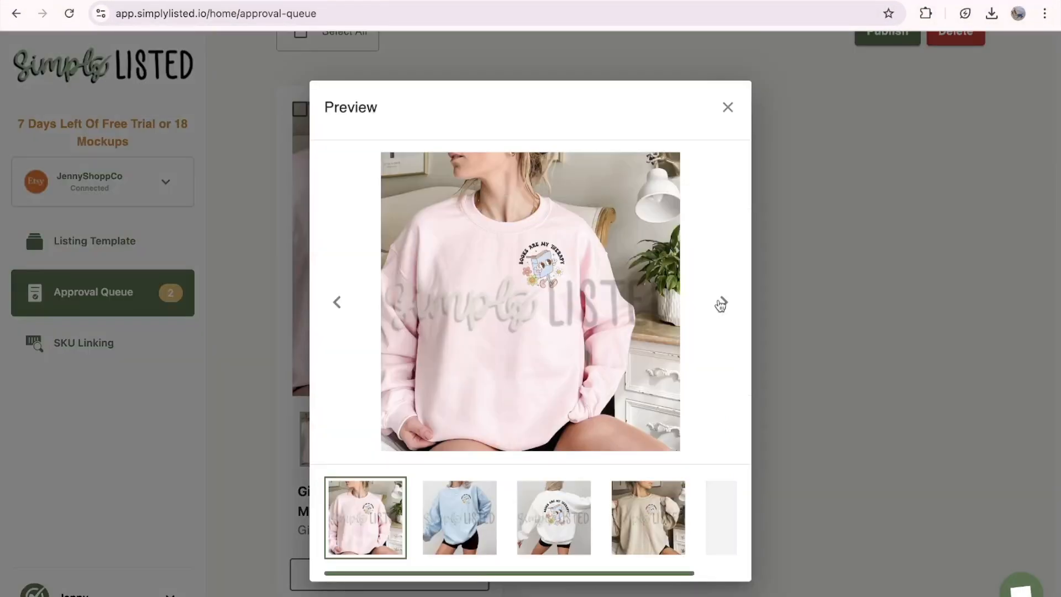
Page through the remaining Gildan Sweatshirt mockup images up to the size chart and close the preview.
left_click(722, 303)
left_click(722, 303)
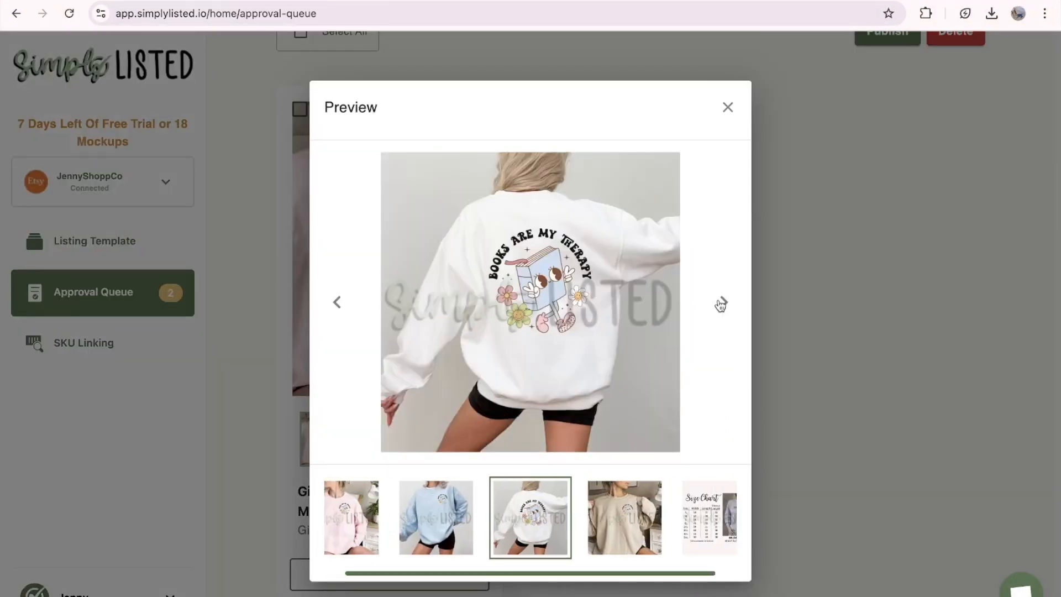
left_click(721, 303)
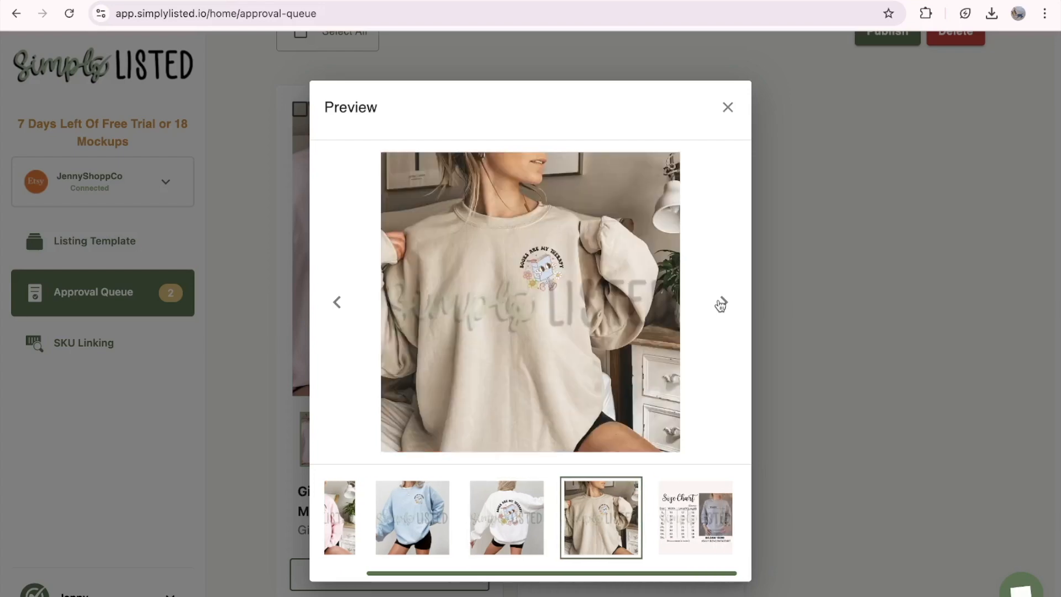
left_click(722, 303)
left_click(726, 116)
scroll(495, 340, "down", 1)
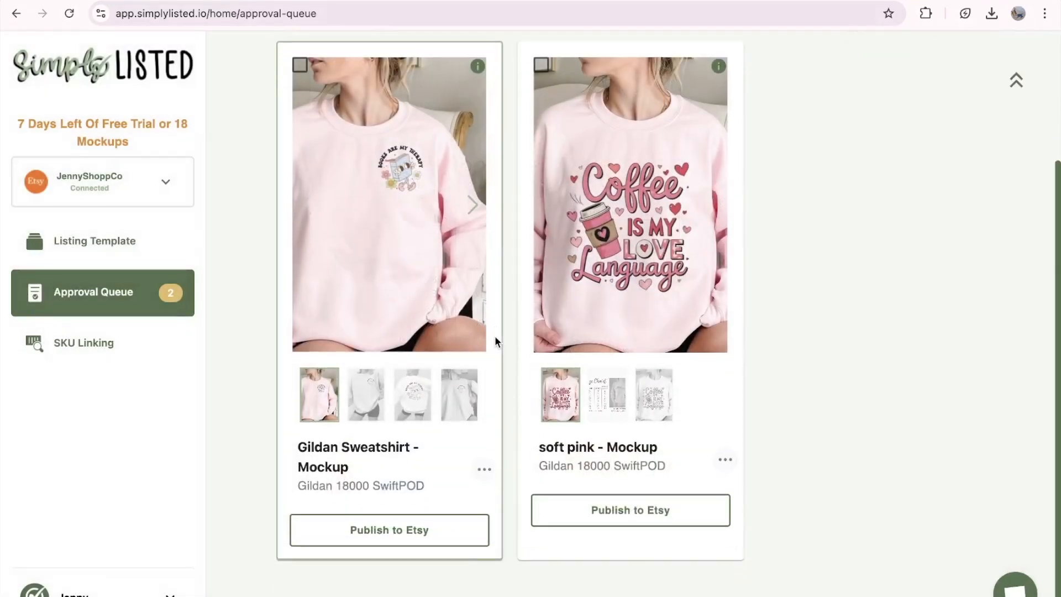
Select all mockups in the Approval Queue for bulk publishing, and clear the selection again.
left_click(407, 541)
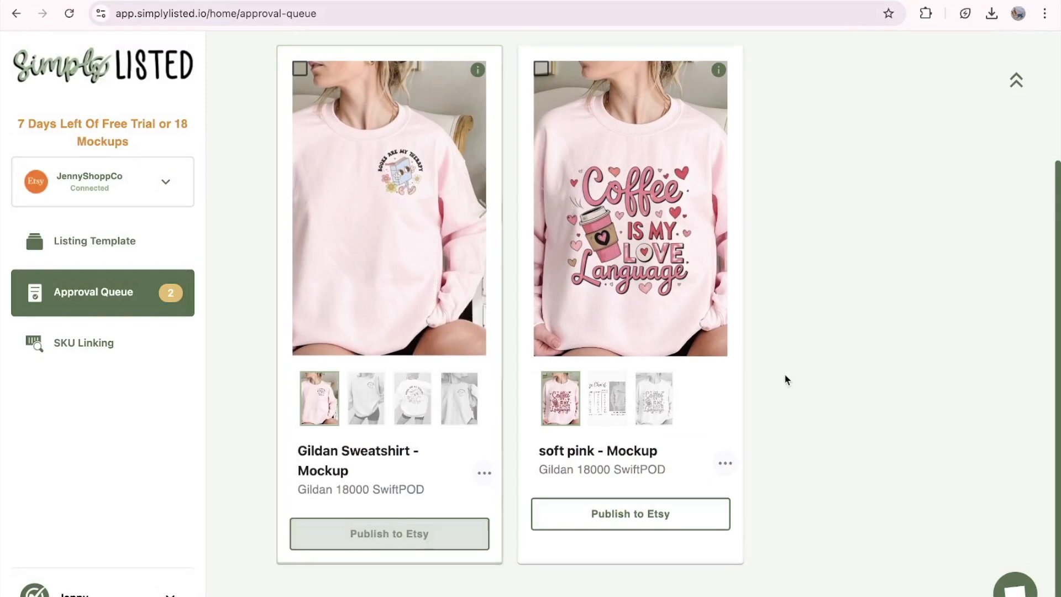
scroll(783, 356, "up", 3)
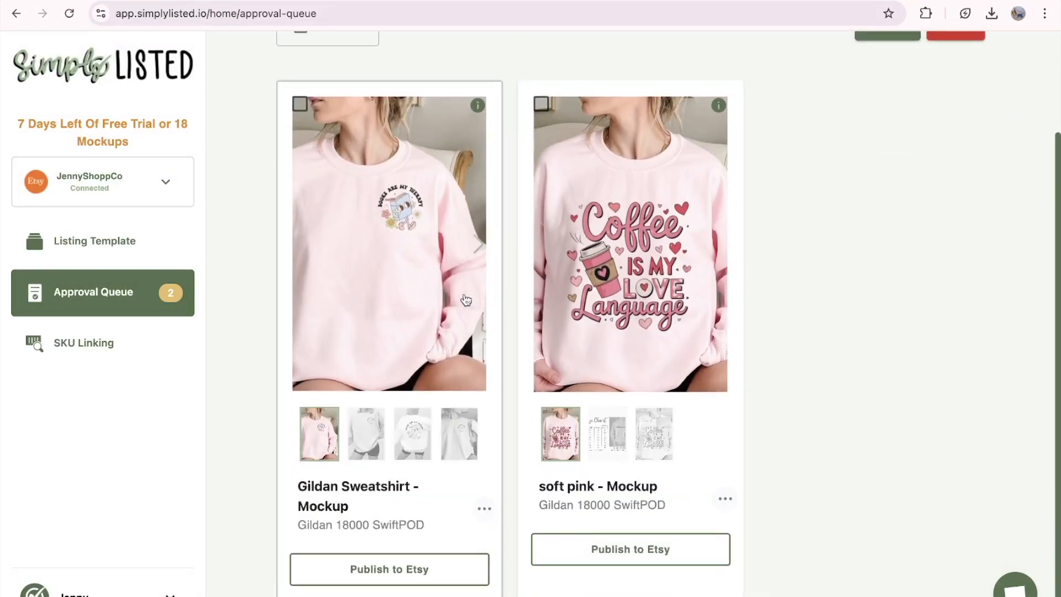
scroll(710, 426, "up", 2)
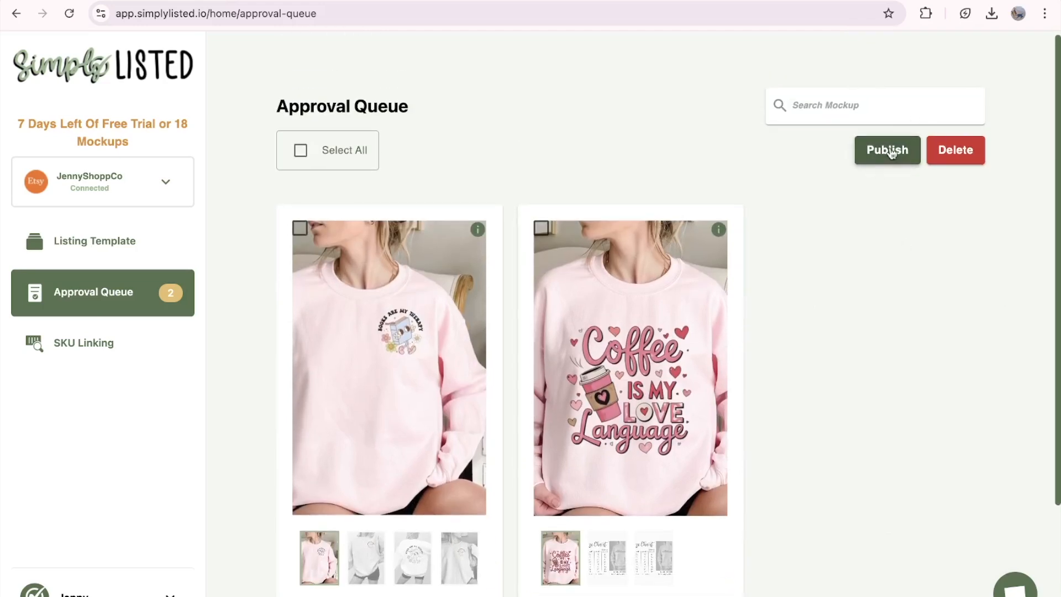
left_click(302, 154)
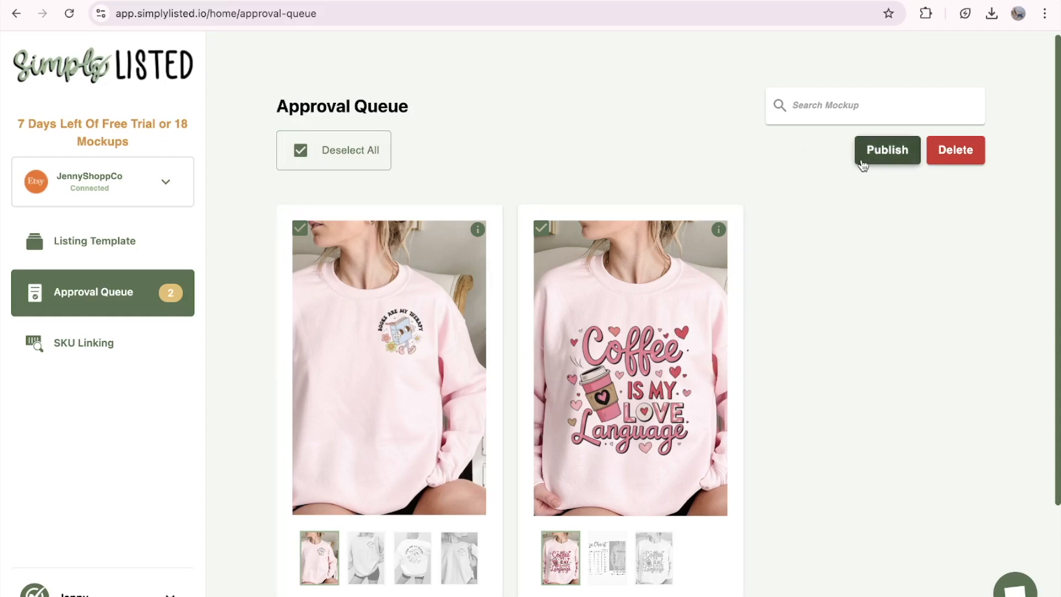
left_click(296, 150)
scroll(432, 380, "down", 2)
scroll(432, 380, "down", 2)
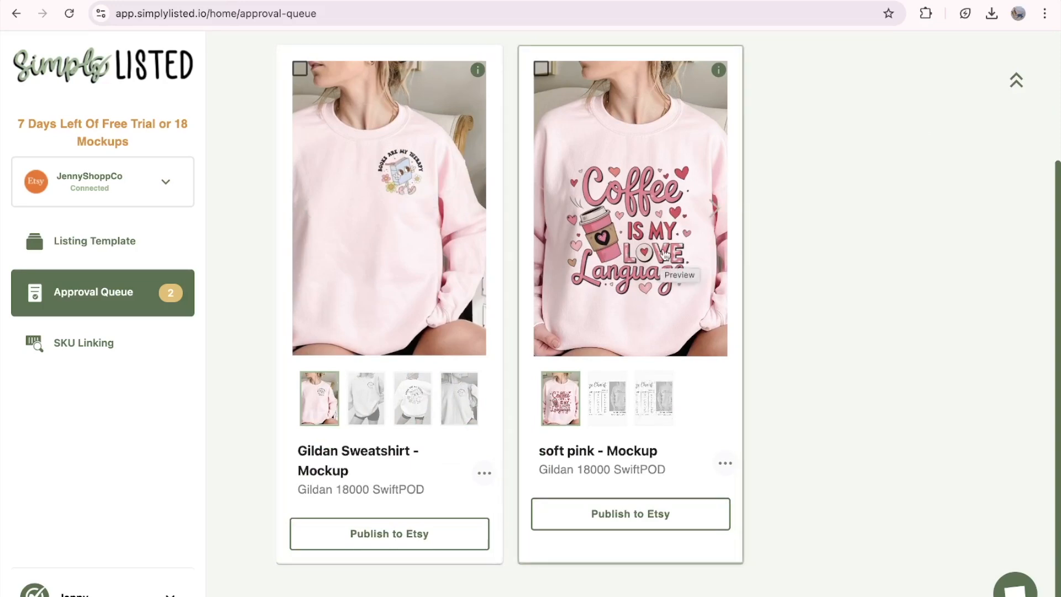
Open the Gildan Sweatshirt mockup with the "Books Are My Therapy" design for editing.
left_click(485, 474)
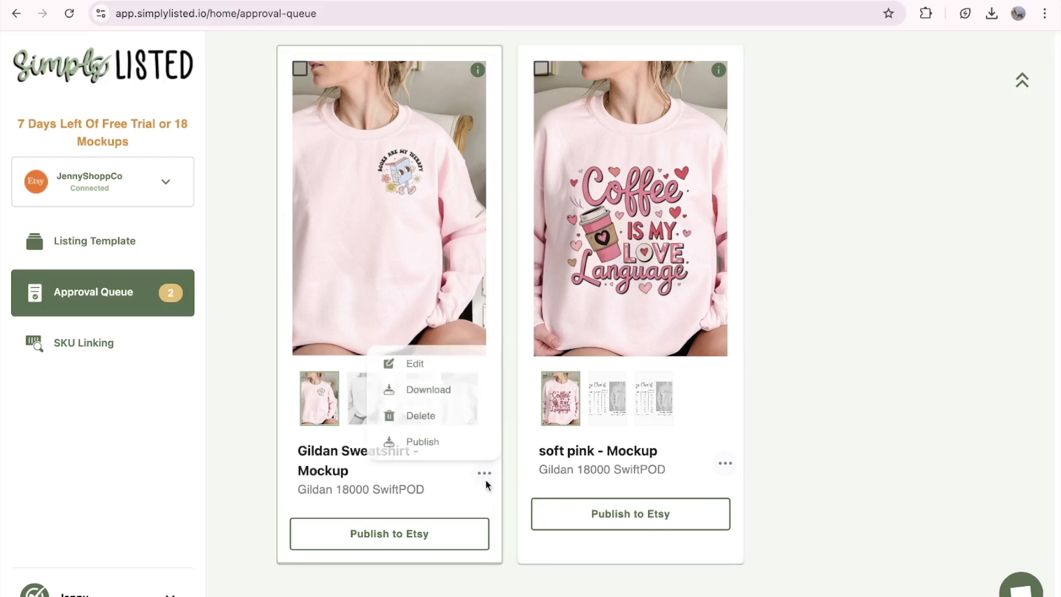
left_click(489, 481)
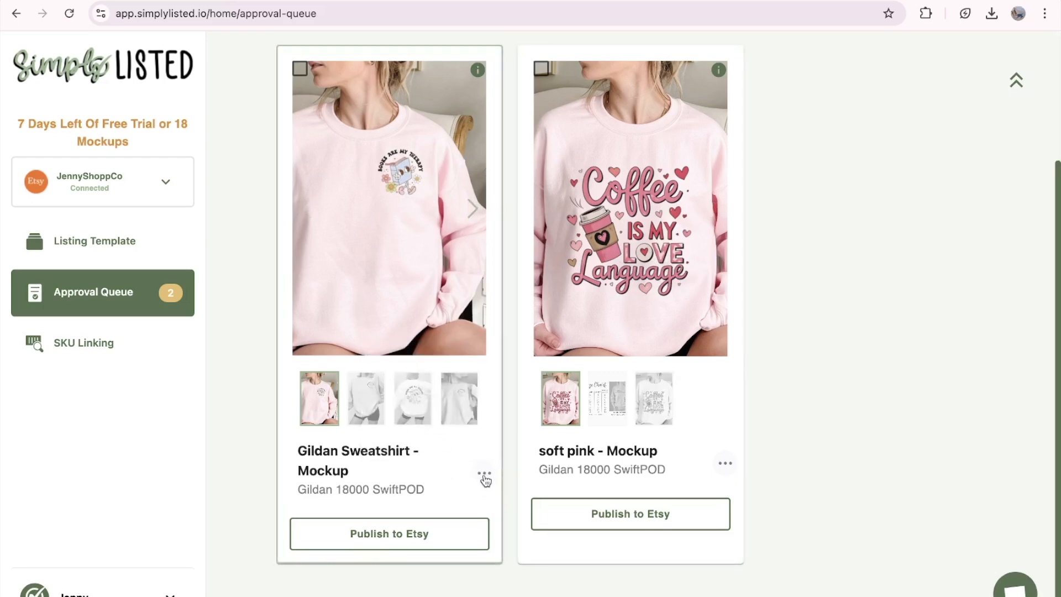
left_click(485, 476)
left_click(424, 362)
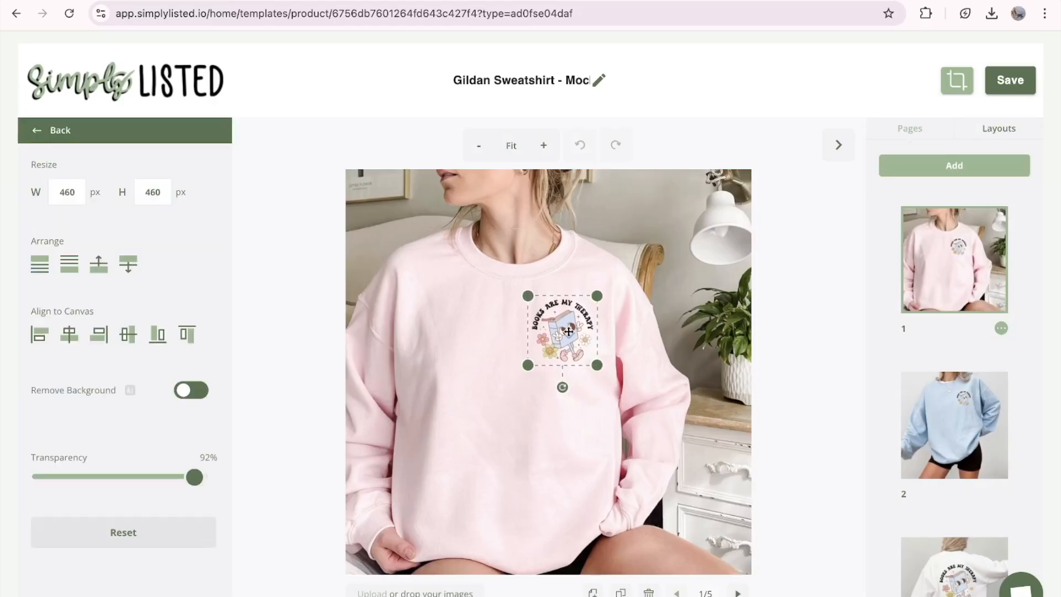
Move the design slightly lower on the pink sweatshirt and raise its opacity with the Transparency setting.
left_click_drag(569, 332, 568, 340)
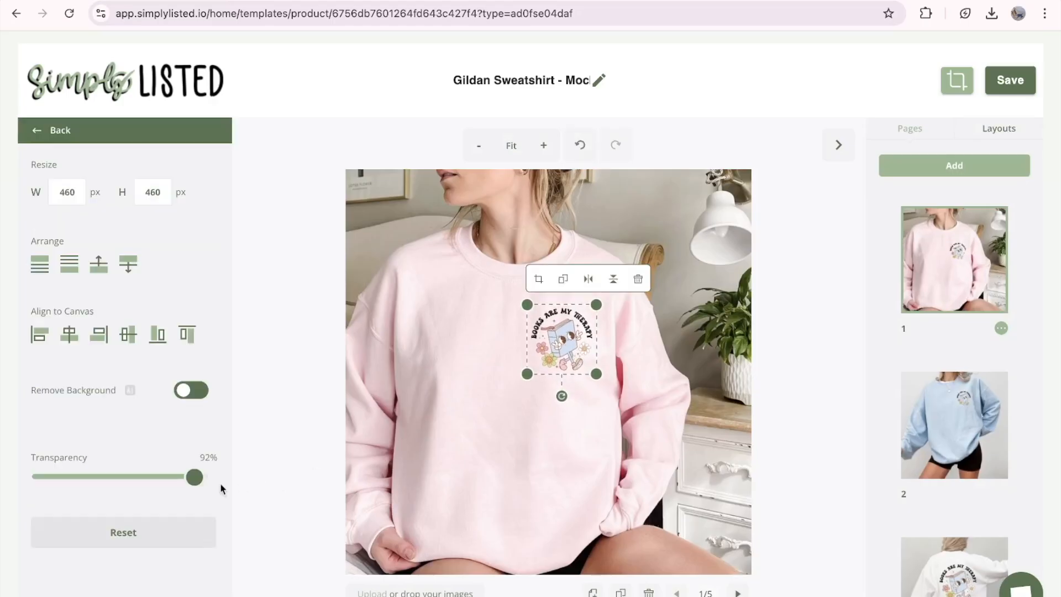
mouse_move(194, 478)
left_mouse_down()
mouse_move(91, 479)
mouse_move(224, 488)
mouse_move(205, 484)
left_mouse_up()
left_click(802, 396)
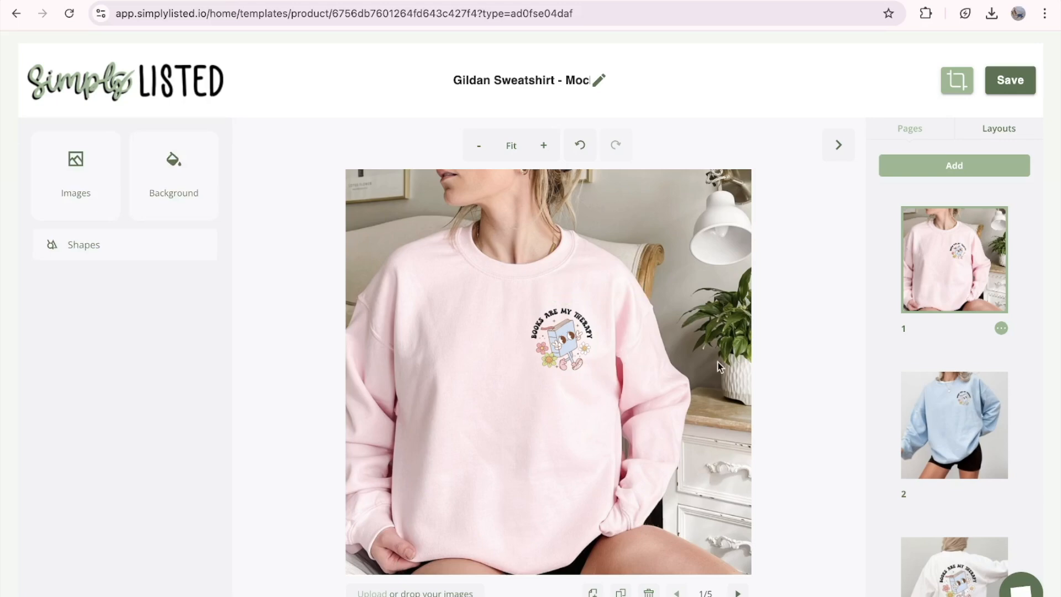
Check the design on the blue sweatshirt page and save the edited mockup.
left_click(964, 405)
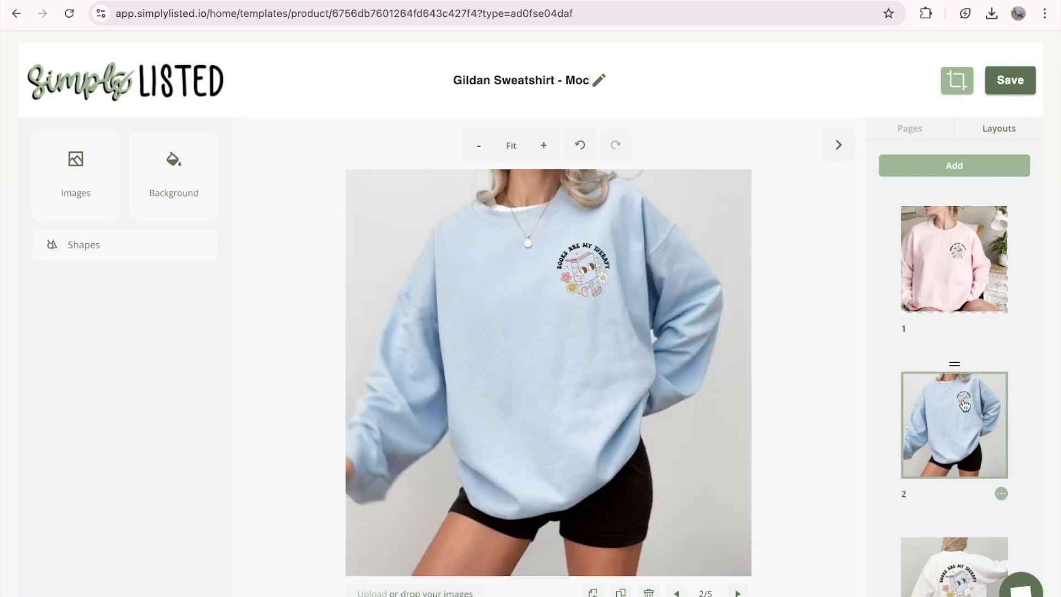
left_click(609, 283)
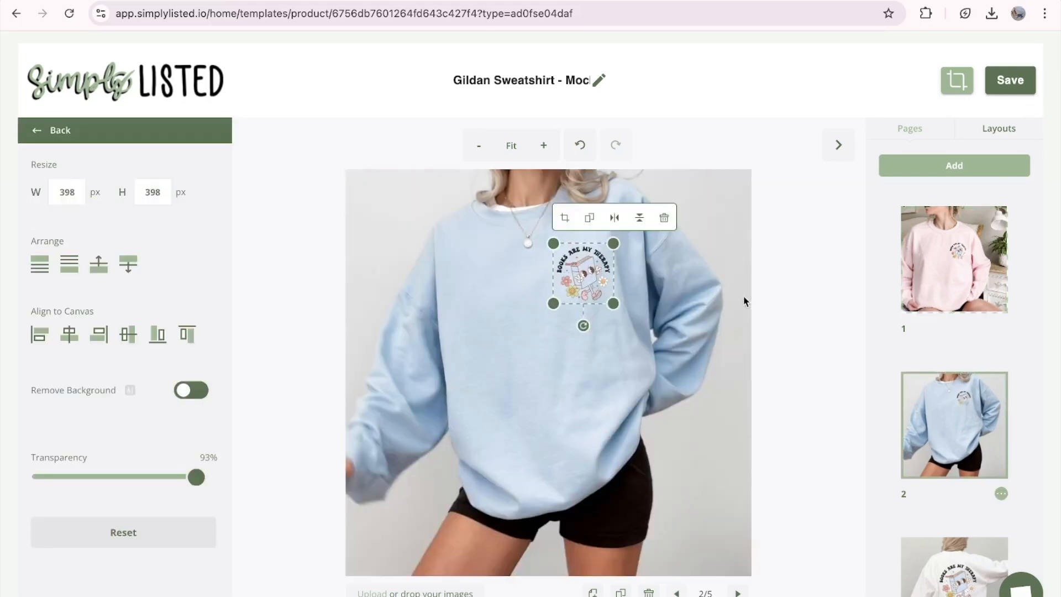
left_click(817, 430)
left_click(1009, 92)
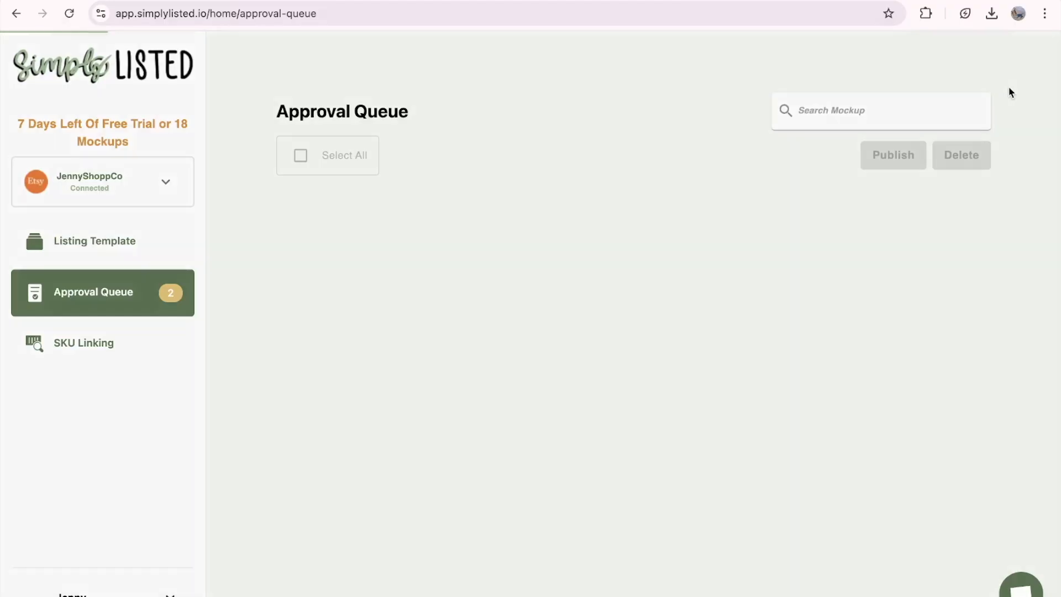
scroll(956, 297, "down", 2)
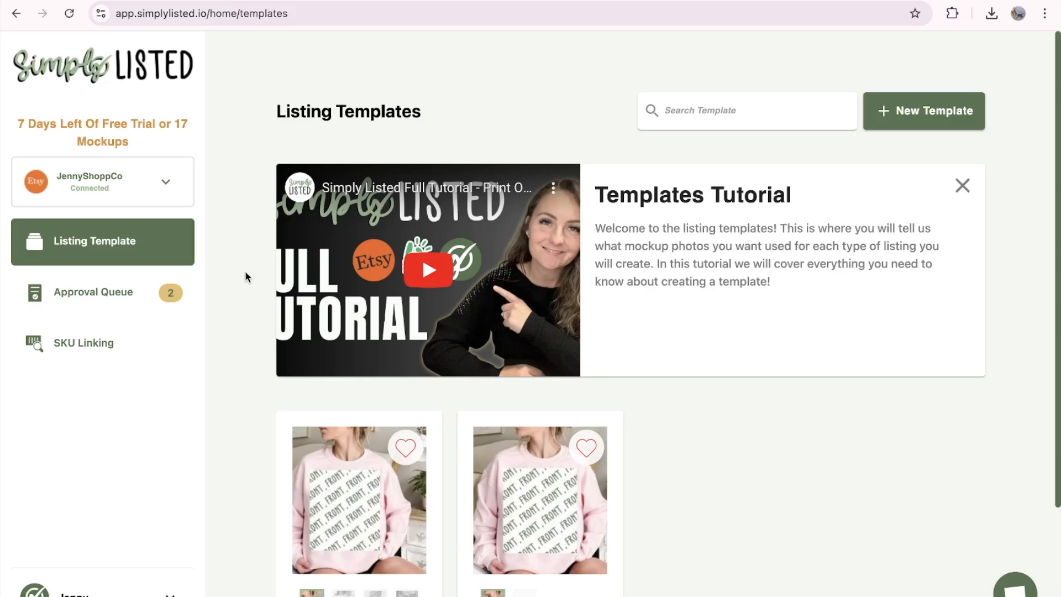
Attach the "Coffee is my love language" product to the Gildan Sweatshirt listing template and create its mockup.
scroll(356, 385, "down", 3)
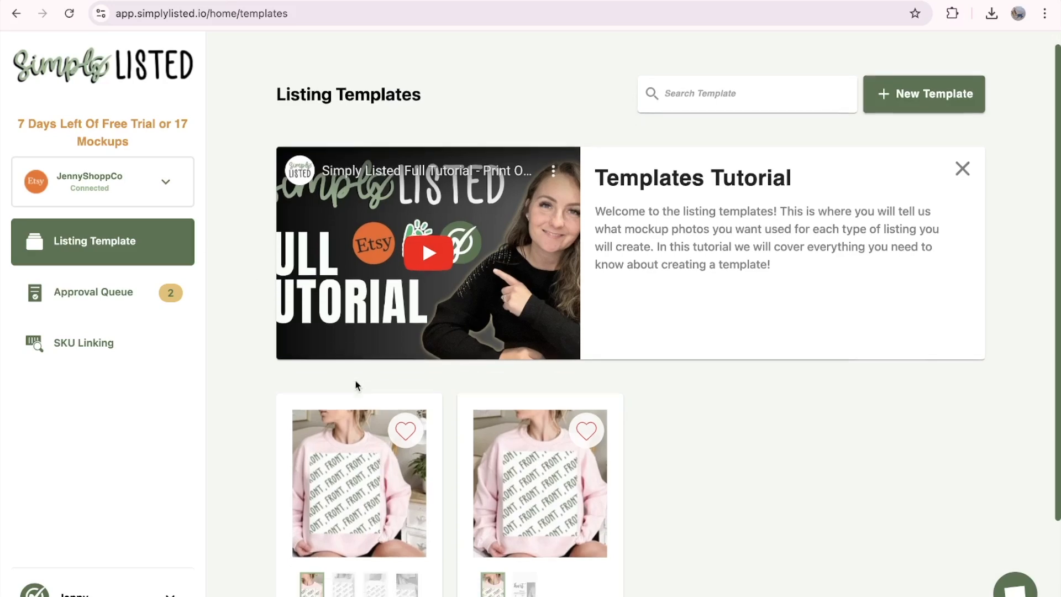
scroll(356, 385, "down", 1)
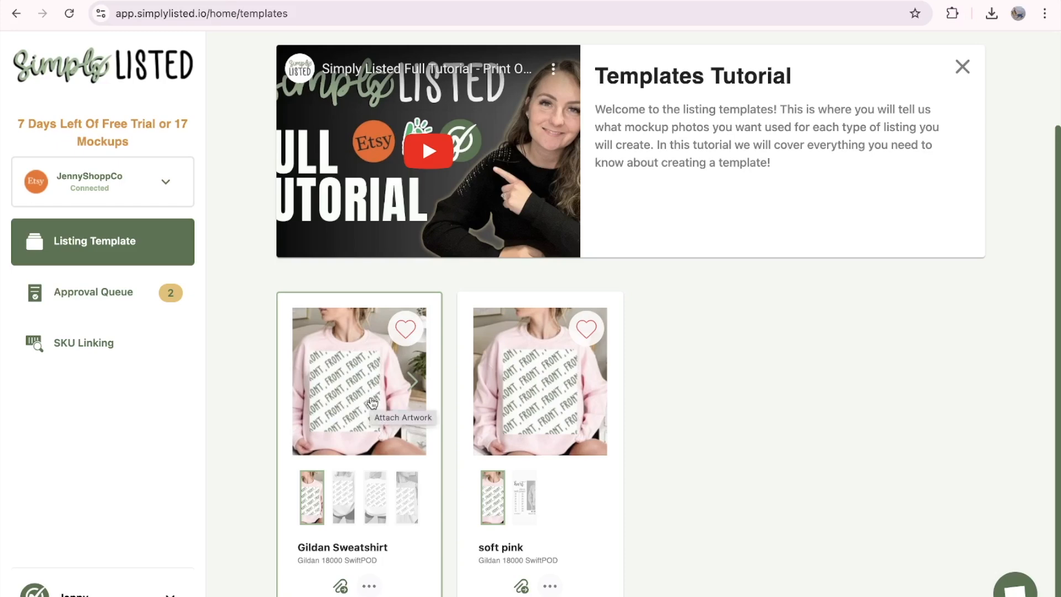
left_click(370, 402)
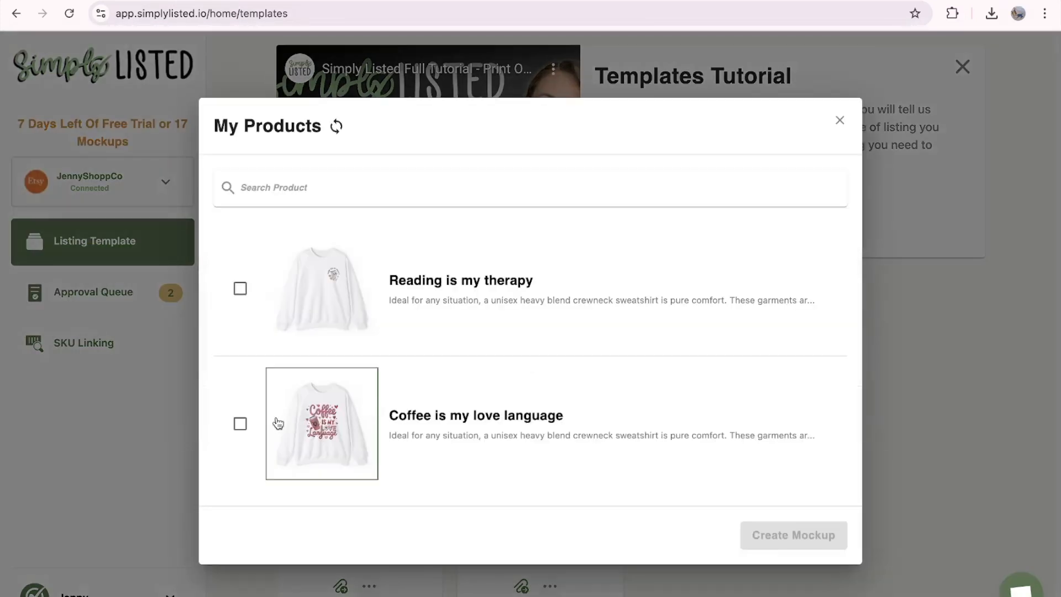
left_click(241, 426)
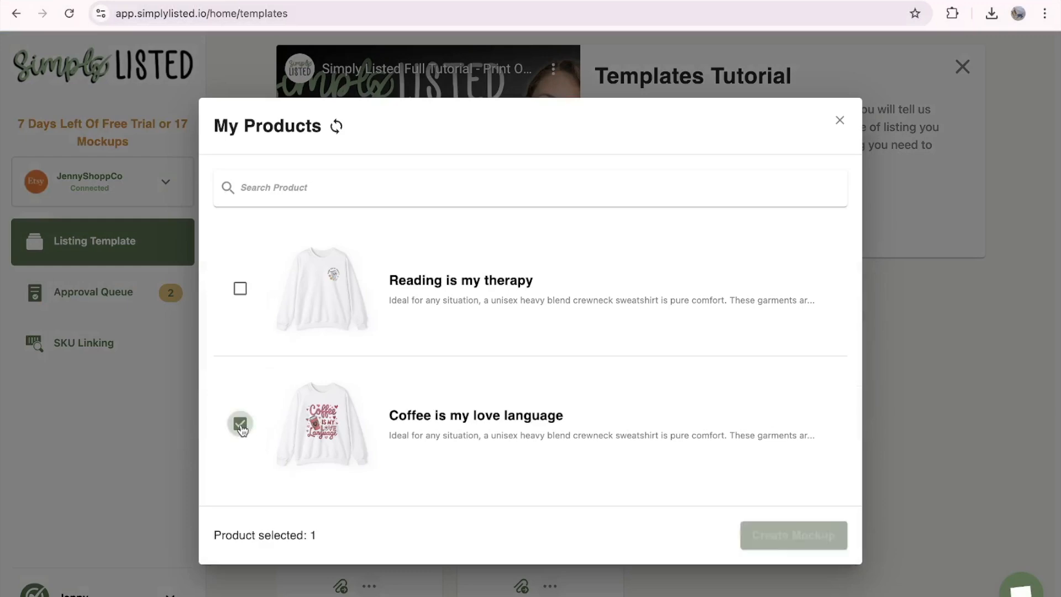
left_click(765, 528)
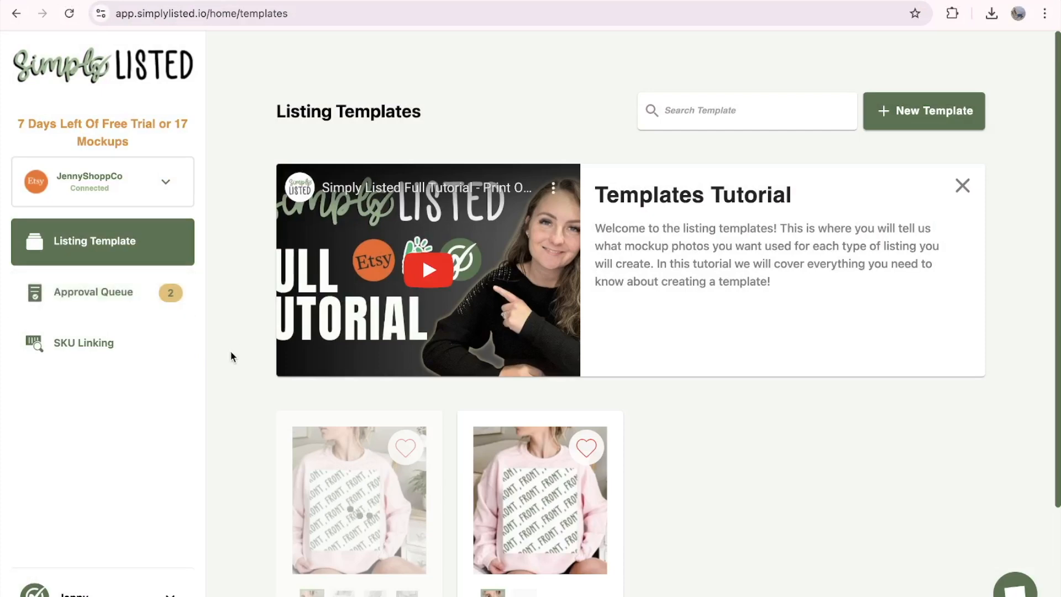
Open the Approval Queue and look over the new coffee design mockup for the Gildan Sweatshirt.
scroll(231, 352, "down", 2)
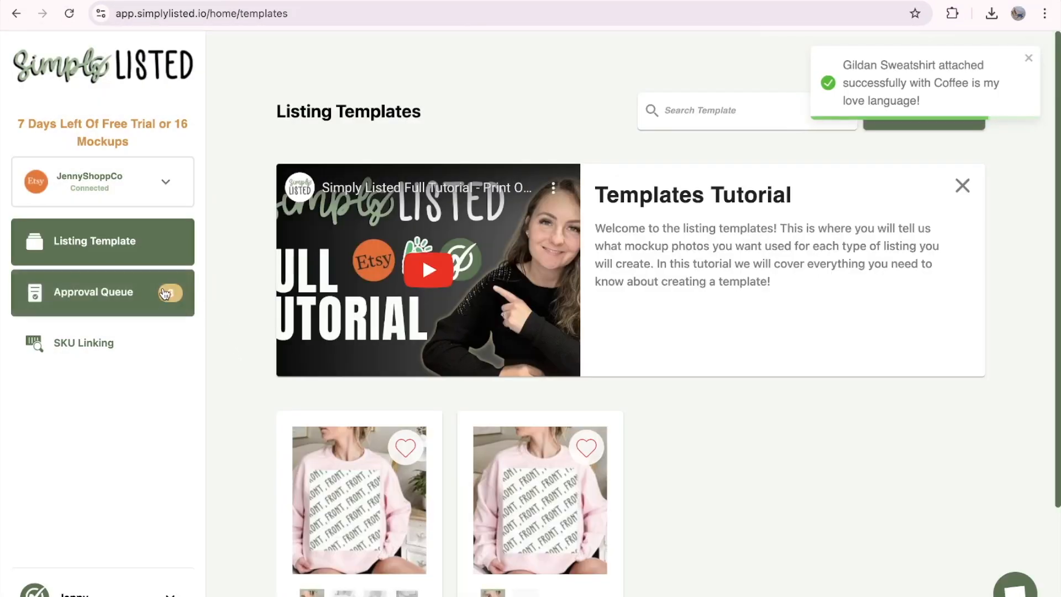
left_click(165, 293)
scroll(482, 292, "down", 2)
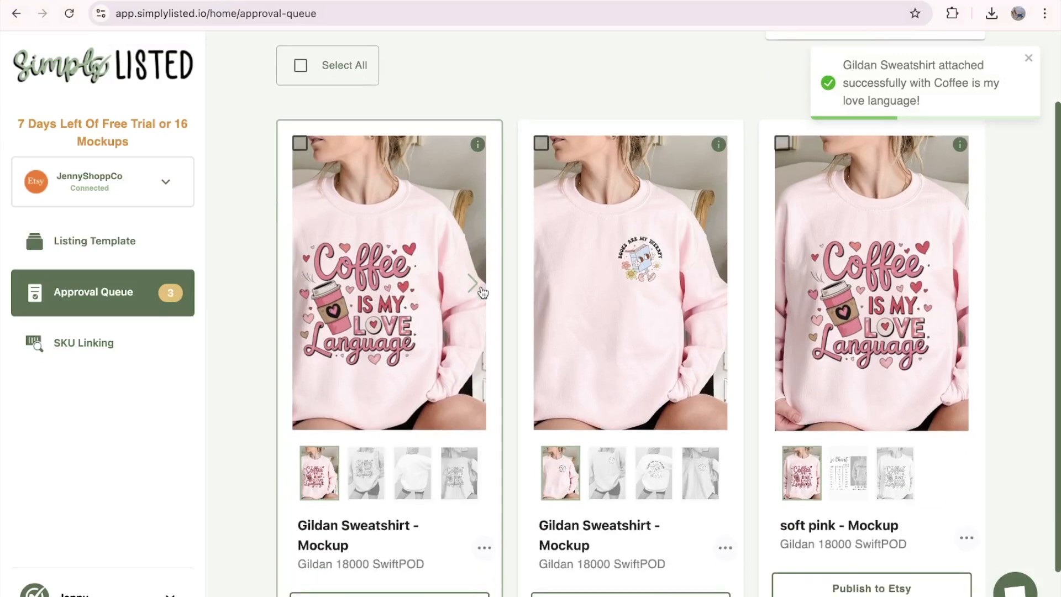
scroll(407, 369, "down", 1)
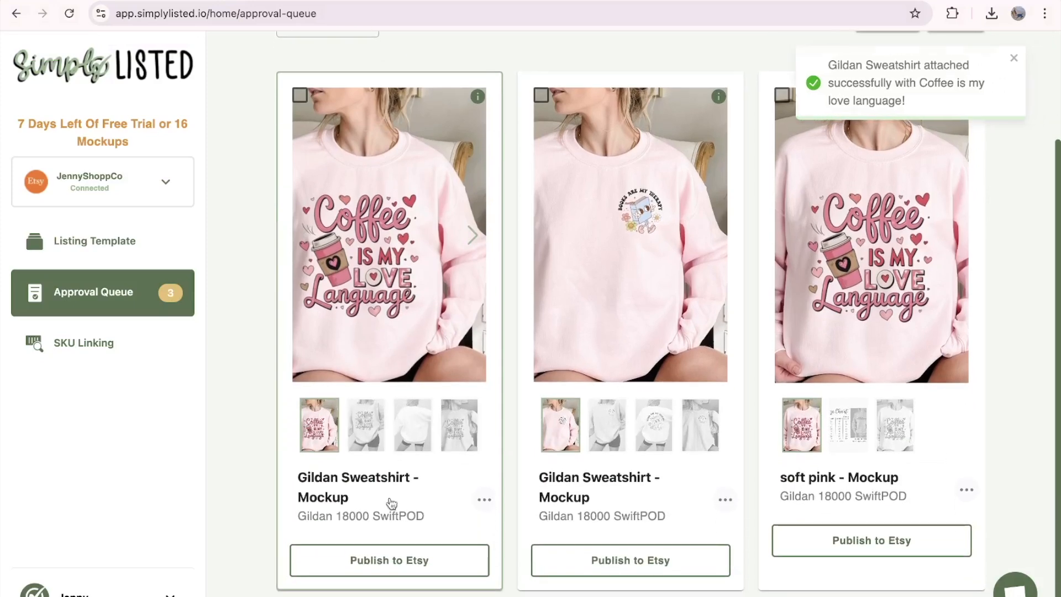